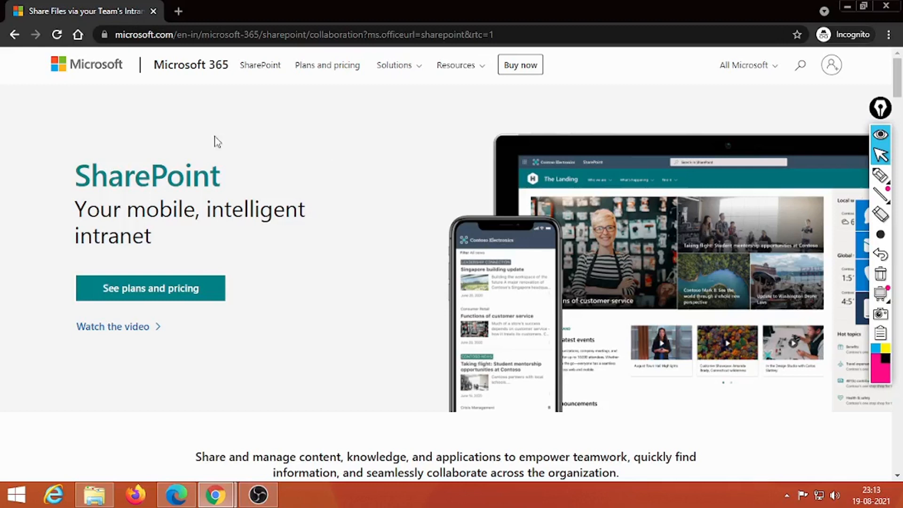
# - Highlight the account sign-in spot on screen for viewers, then clear the annotation
pyautogui.click(880, 175)
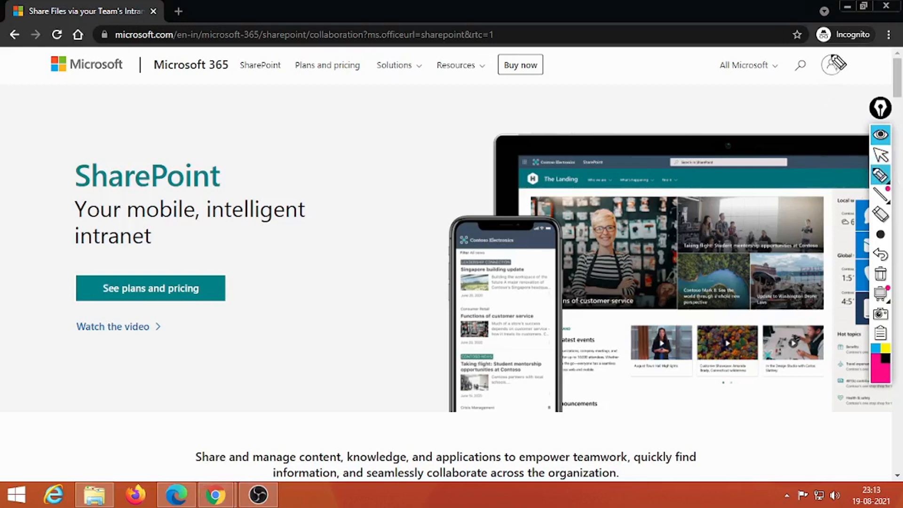
pyautogui.moveTo(836, 53)
pyautogui.mouseDown()
pyautogui.moveTo(826, 87)
pyautogui.moveTo(853, 66)
pyautogui.moveTo(836, 60)
pyautogui.mouseUp()
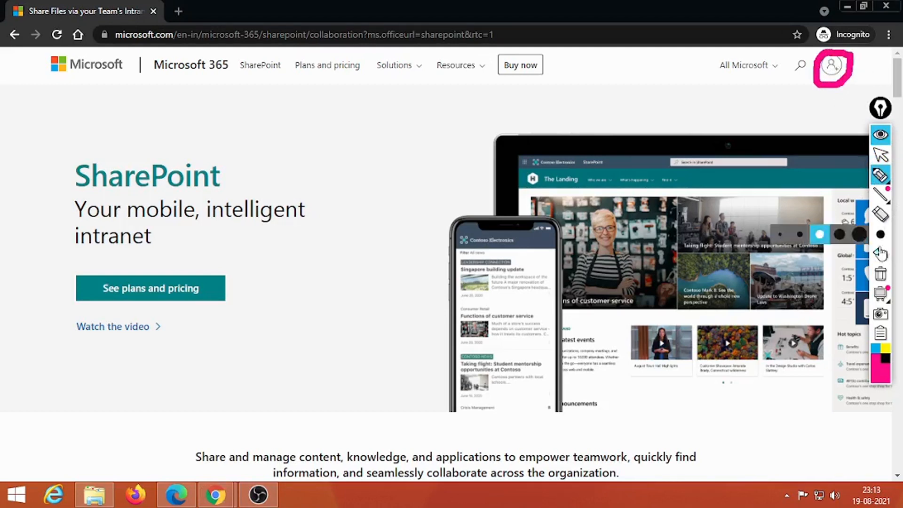
pyautogui.click(879, 275)
pyautogui.click(880, 155)
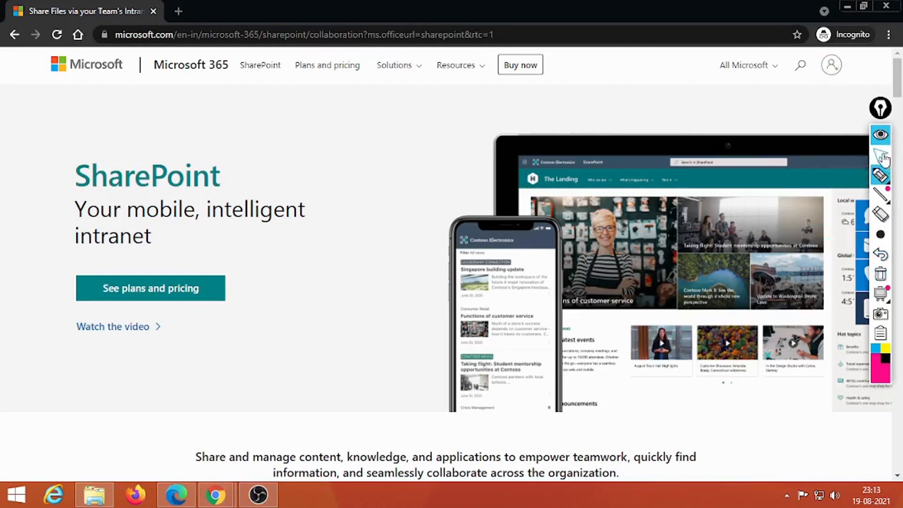
# - Sign in with the faculty account e-mail and password, declining to stay signed in
pyautogui.click(832, 66)
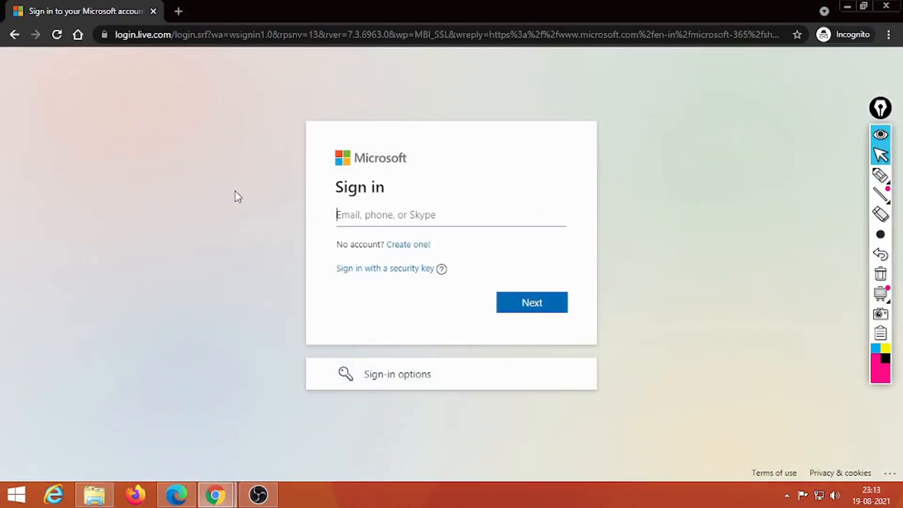
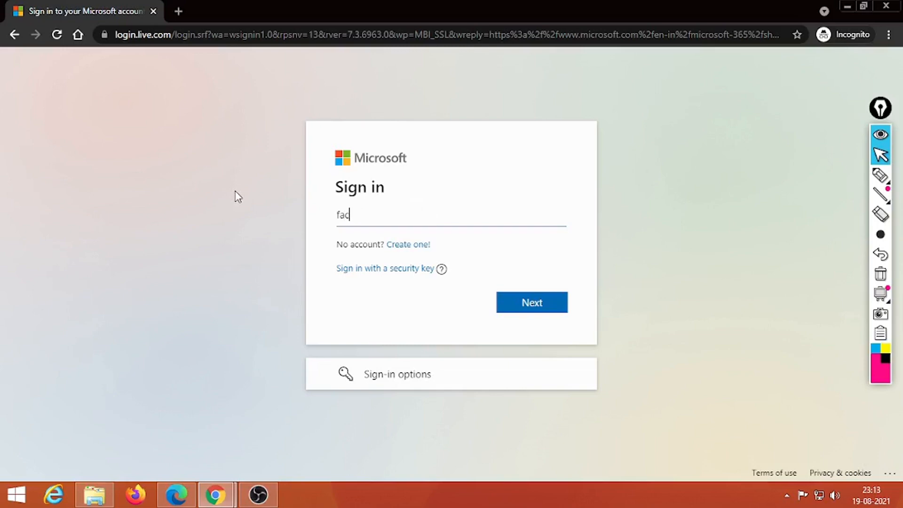
pyautogui.press('Return')
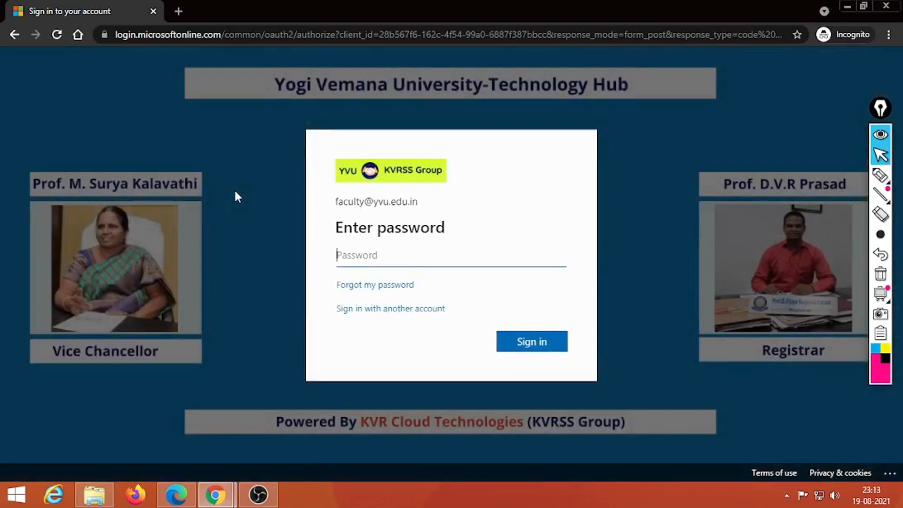
pyautogui.write('***************')
pyautogui.press('Return')
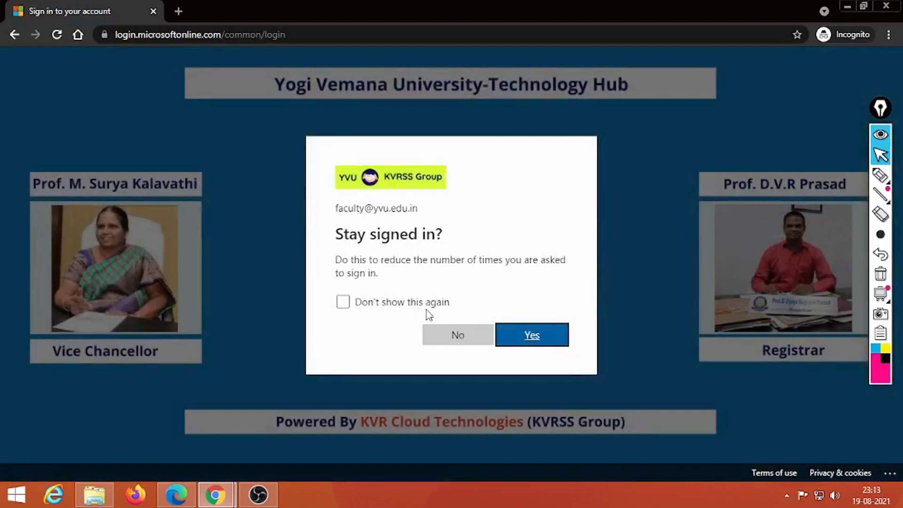
pyautogui.click(449, 337)
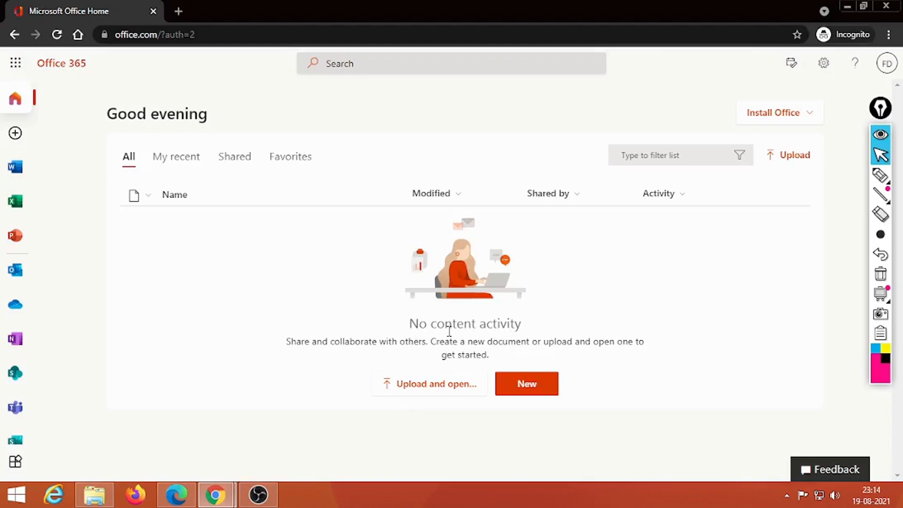
# - Circle the All apps icon on screen for viewers, then clear the annotation
pyautogui.click(880, 175)
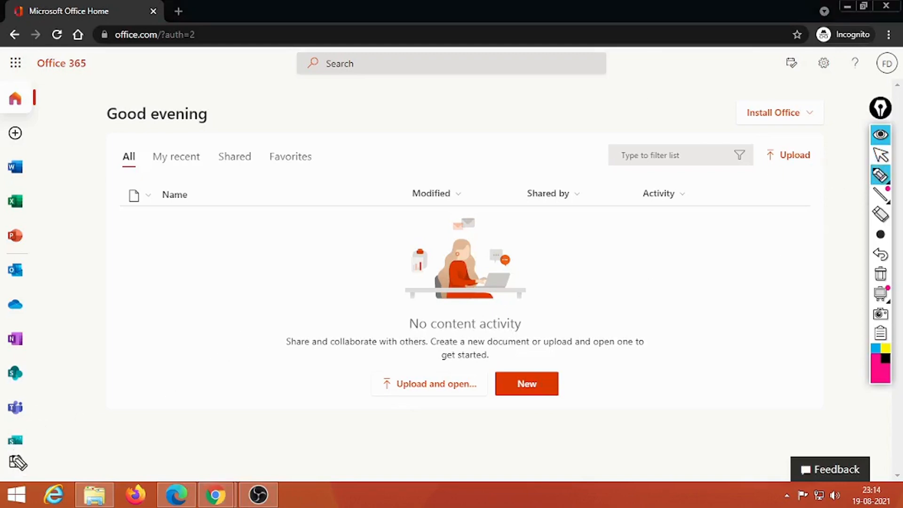
pyautogui.moveTo(19, 457)
pyautogui.mouseDown()
pyautogui.moveTo(12, 470)
pyautogui.moveTo(29, 470)
pyautogui.moveTo(22, 447)
pyautogui.moveTo(19, 454)
pyautogui.mouseUp()
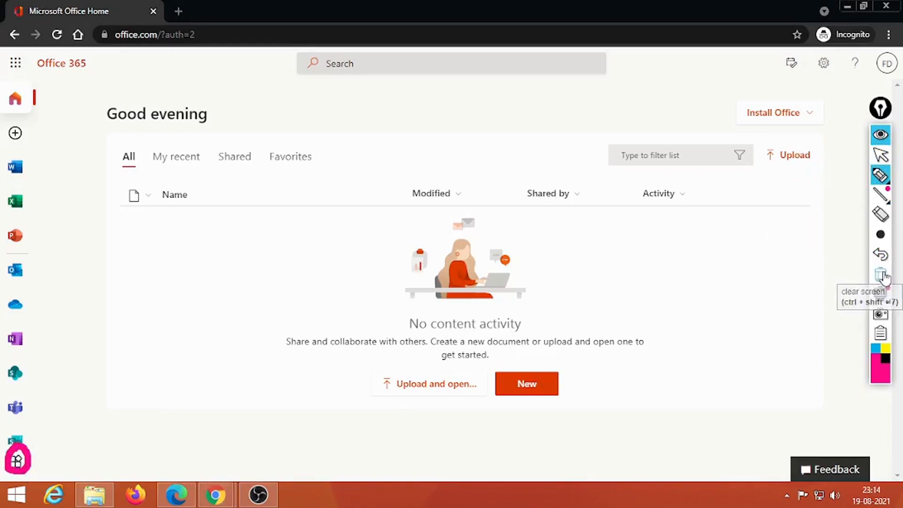
pyautogui.click(880, 273)
pyautogui.click(879, 154)
# - Launch SharePoint in a new tab from the All apps grid
pyautogui.click(15, 462)
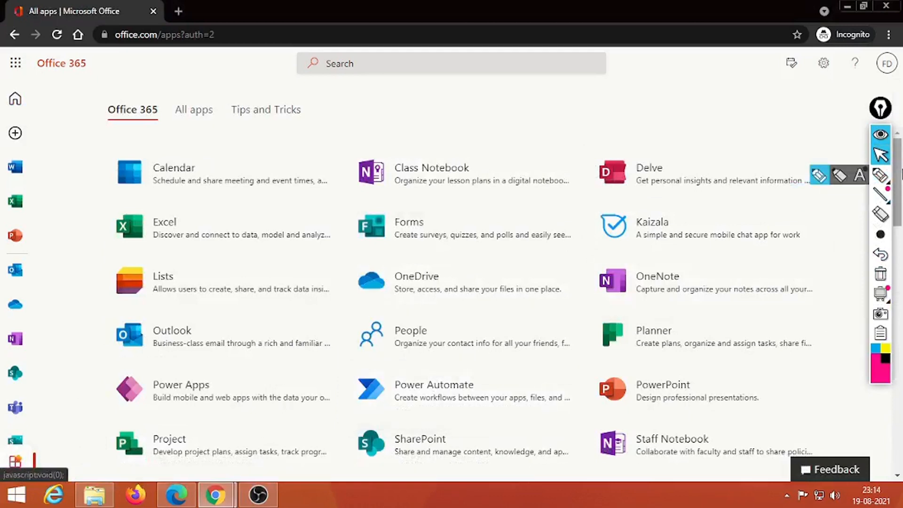
pyautogui.scroll(-1, 900, 312)
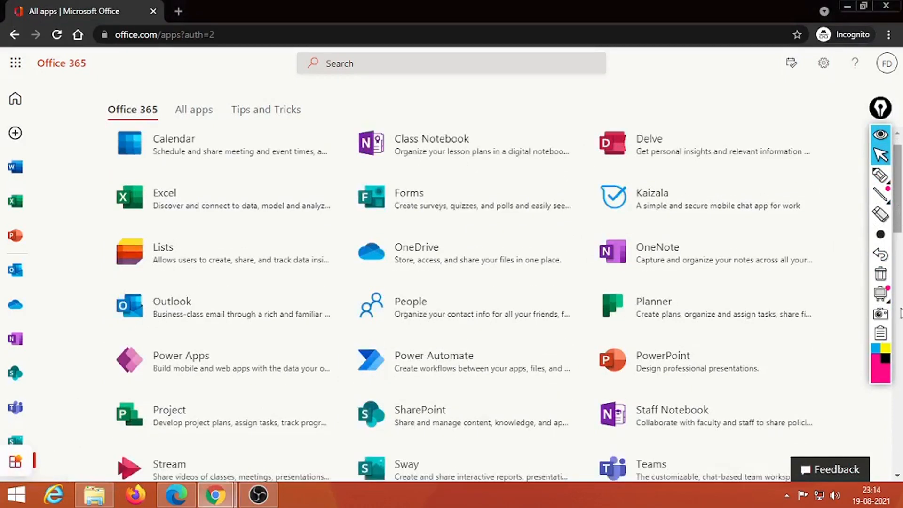
pyautogui.scroll(-3, 900, 313)
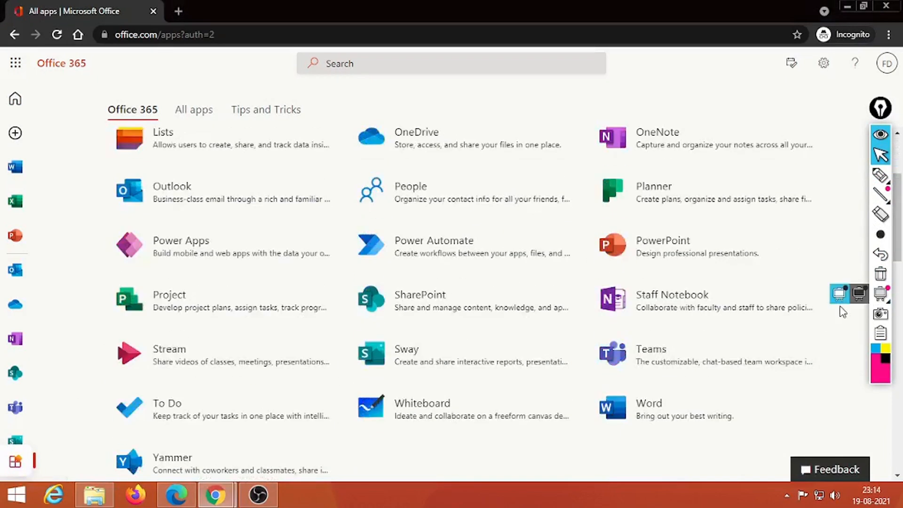
pyautogui.click(424, 299)
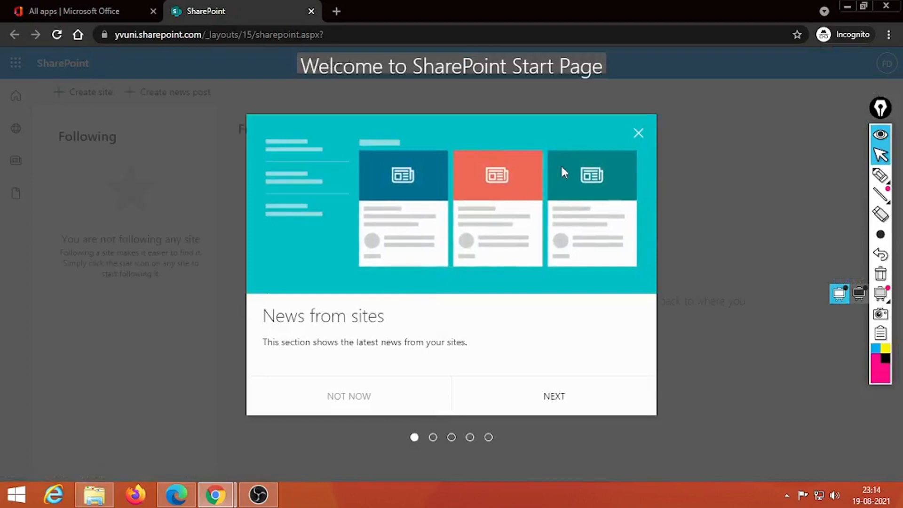
# - Dismiss the SharePoint welcome tour and close the Office apps tab
pyautogui.click(638, 134)
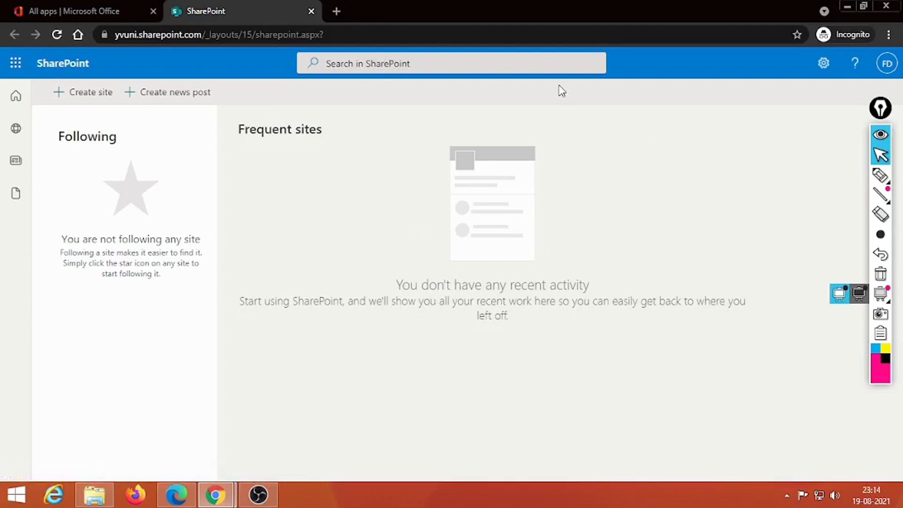
pyautogui.click(124, 12)
pyautogui.click(153, 11)
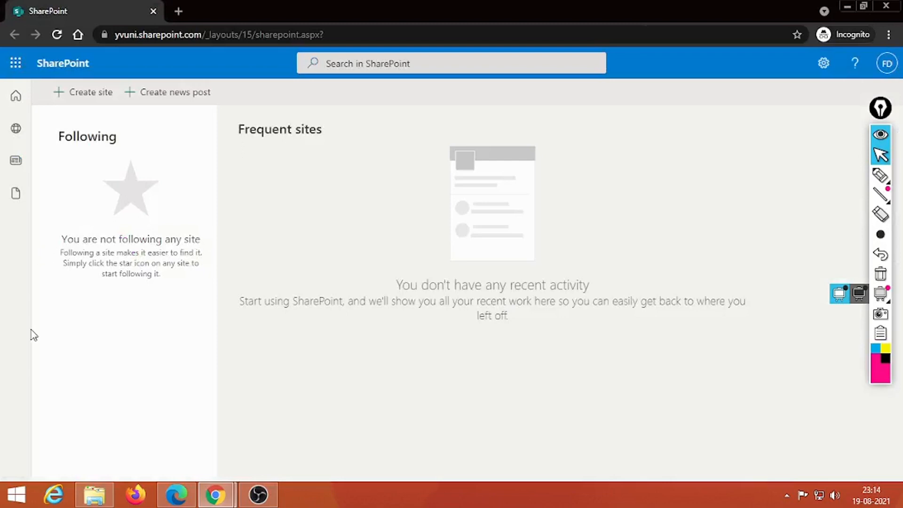
# - Mark the site-creation option for viewers, then start creating a new site
pyautogui.click(881, 176)
pyautogui.moveTo(43, 78)
pyautogui.mouseDown()
pyautogui.moveTo(45, 93)
pyautogui.moveTo(135, 111)
pyautogui.moveTo(230, 102)
pyautogui.moveTo(205, 85)
pyautogui.moveTo(57, 90)
pyautogui.moveTo(42, 81)
pyautogui.mouseUp()
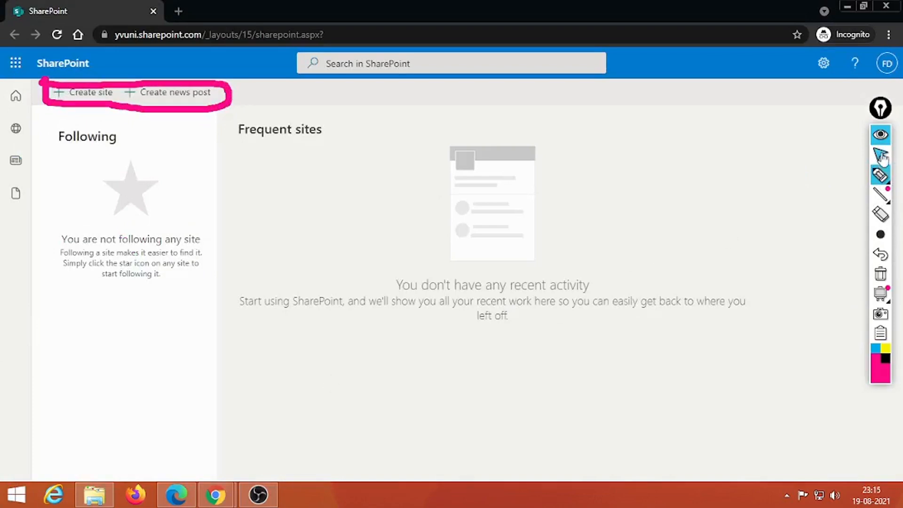
pyautogui.click(886, 262)
pyautogui.click(881, 155)
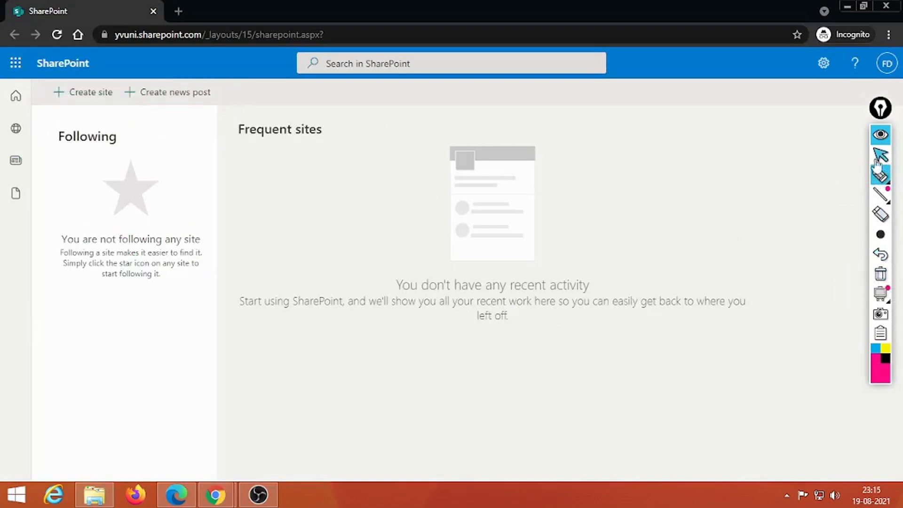
pyautogui.click(100, 93)
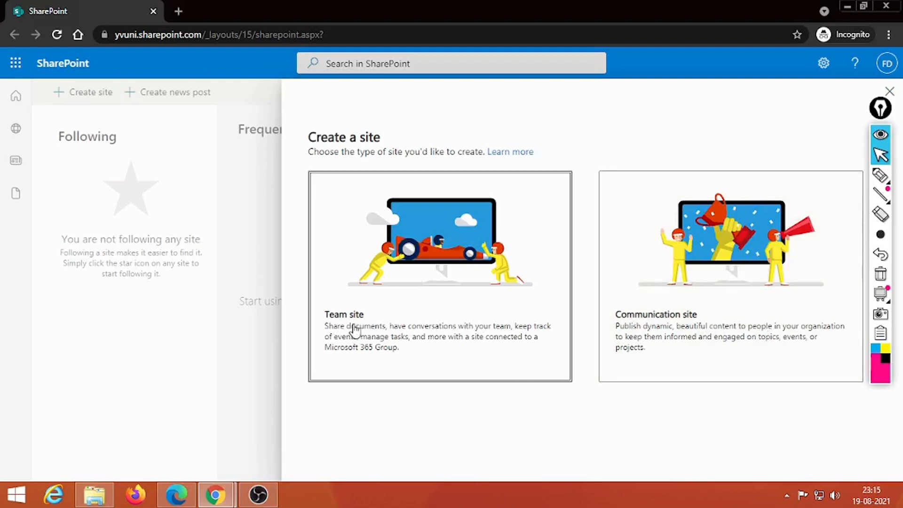
# - Choose a team site named 'Today Site' and set its privacy to Private
pyautogui.click(431, 251)
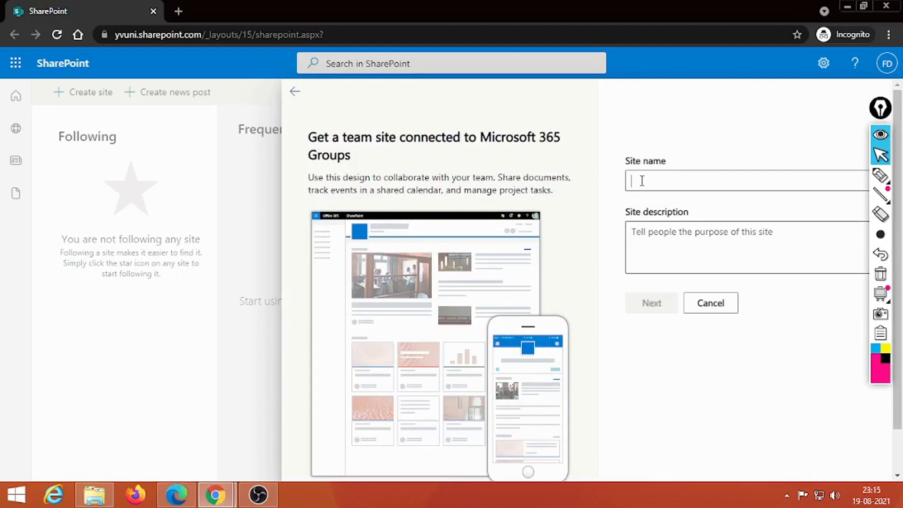
pyautogui.write('Today ')
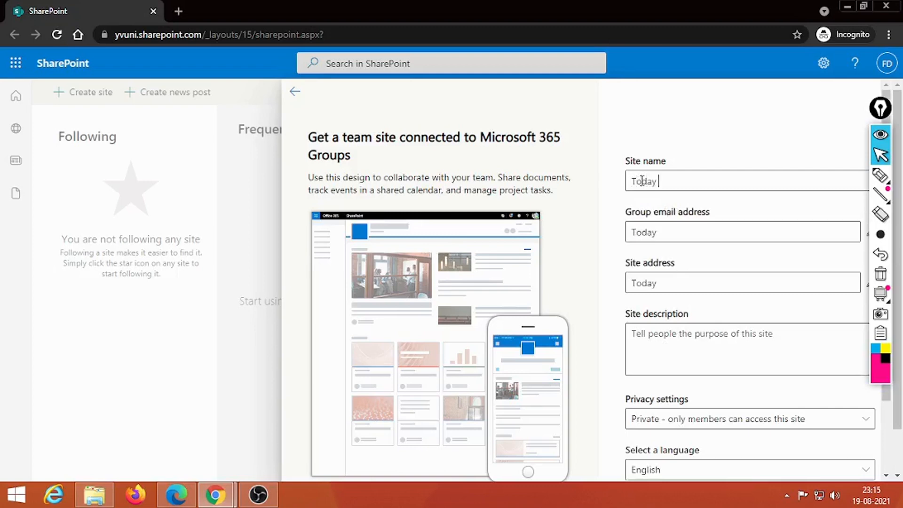
pyautogui.write('Site')
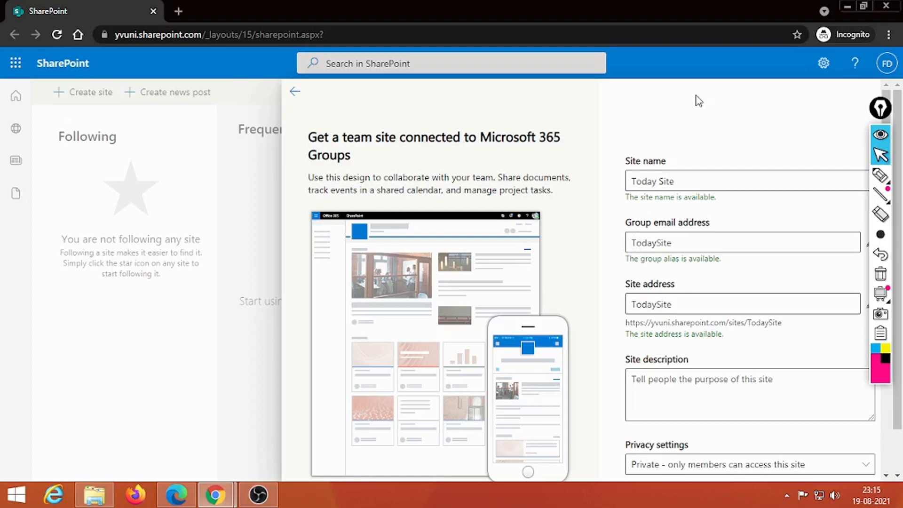
pyautogui.click(697, 390)
pyautogui.scroll(-1, 898, 447)
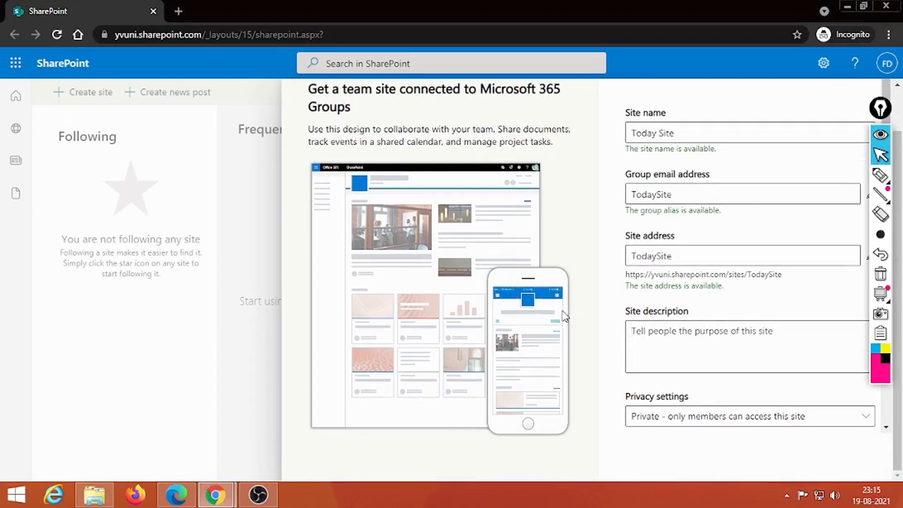
pyautogui.click(675, 418)
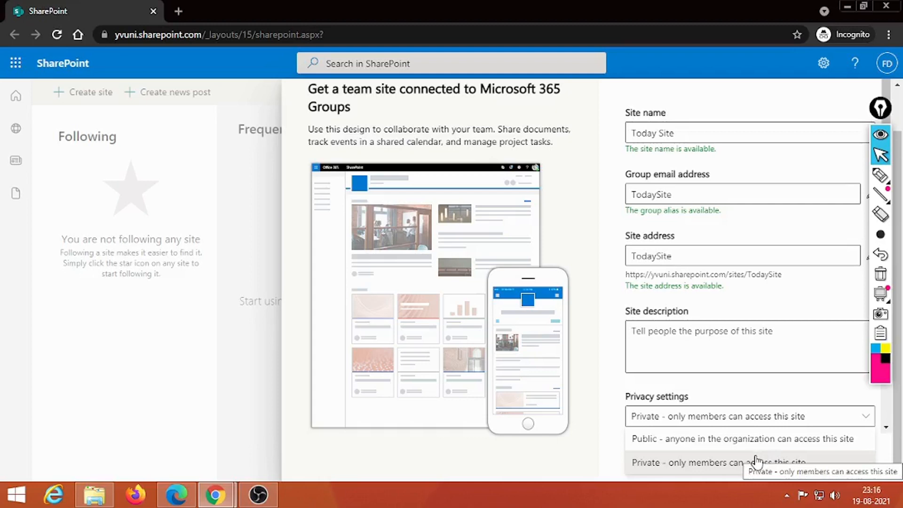
pyautogui.click(664, 464)
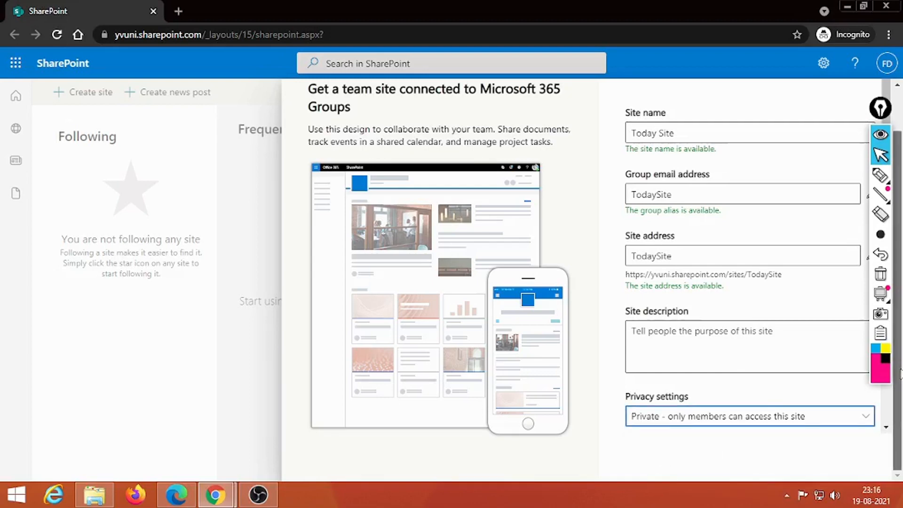
# - Keep English as the site language and submit the site details
pyautogui.moveTo(887, 221)
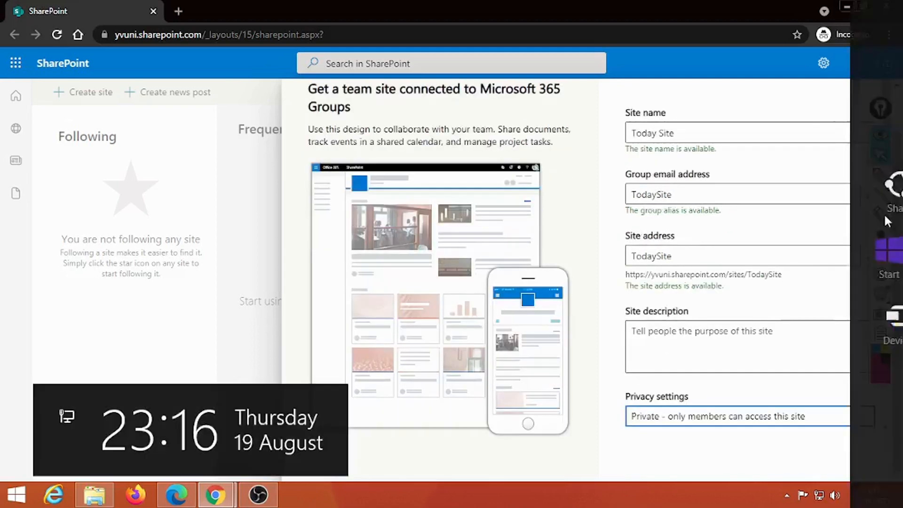
pyautogui.moveTo(880, 111); pyautogui.dragTo(596, 127)
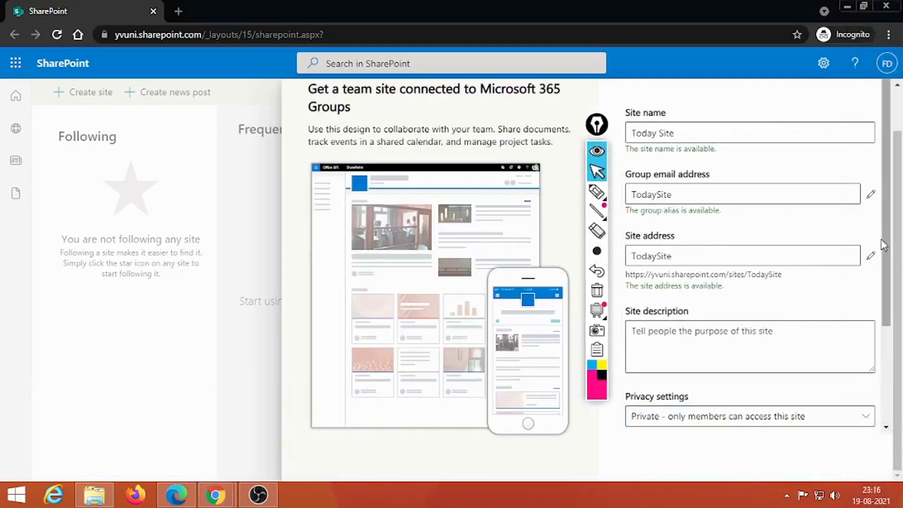
pyautogui.scroll(-3, 881, 226)
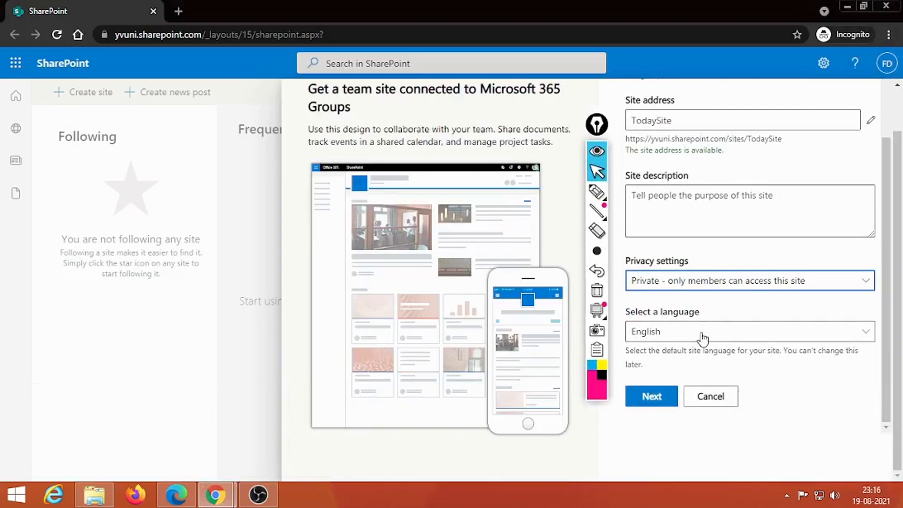
pyautogui.click(703, 337)
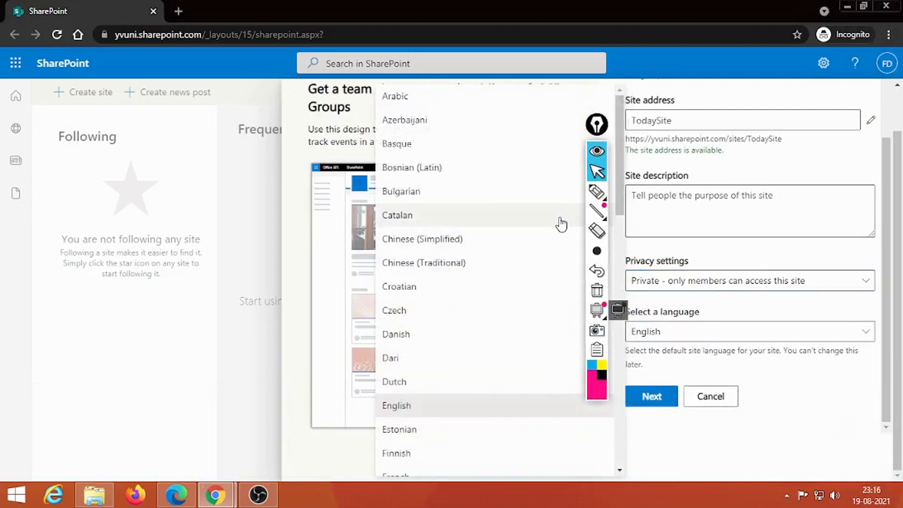
pyautogui.click(796, 382)
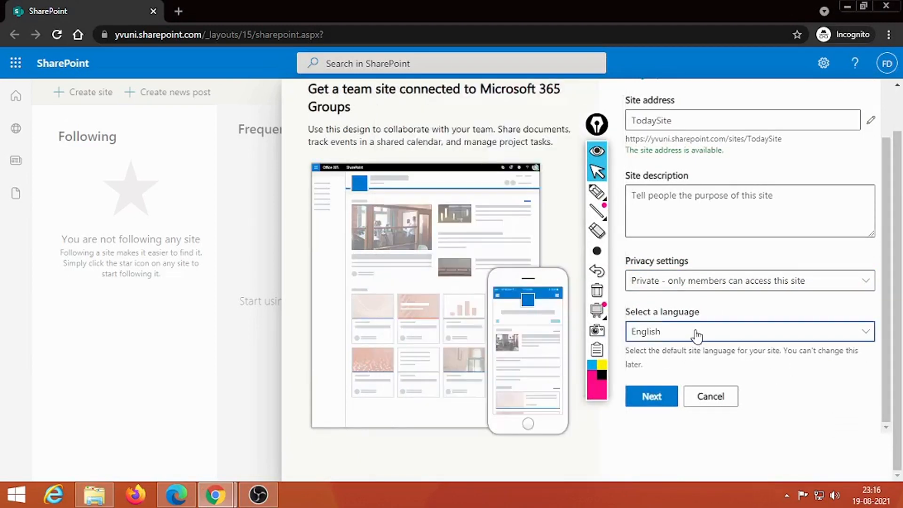
pyautogui.click(651, 397)
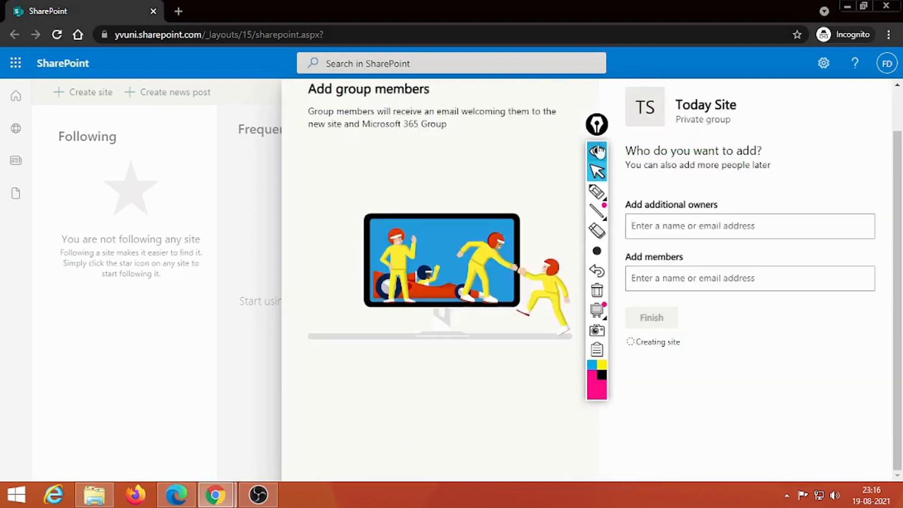
# - Skip adding group members and finish creating the private Today Site
pyautogui.moveTo(598, 151); pyautogui.dragTo(113, 150)
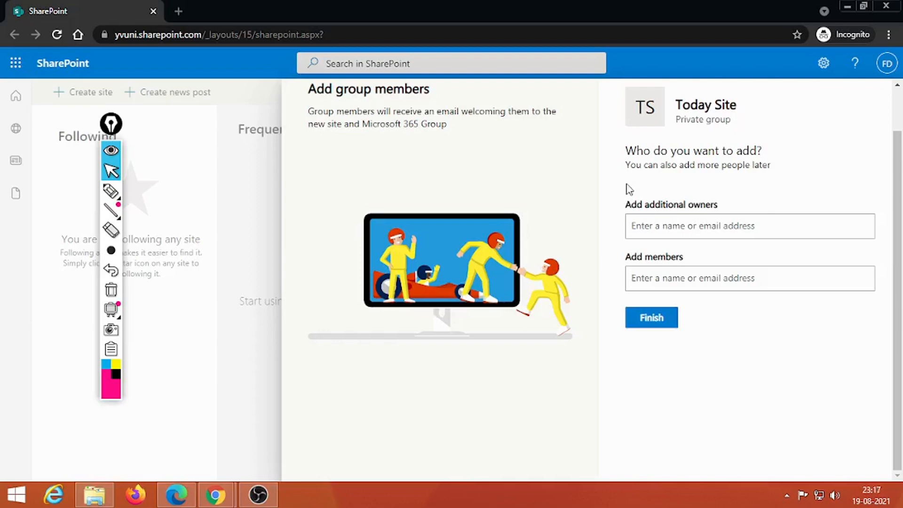
pyautogui.click(660, 278)
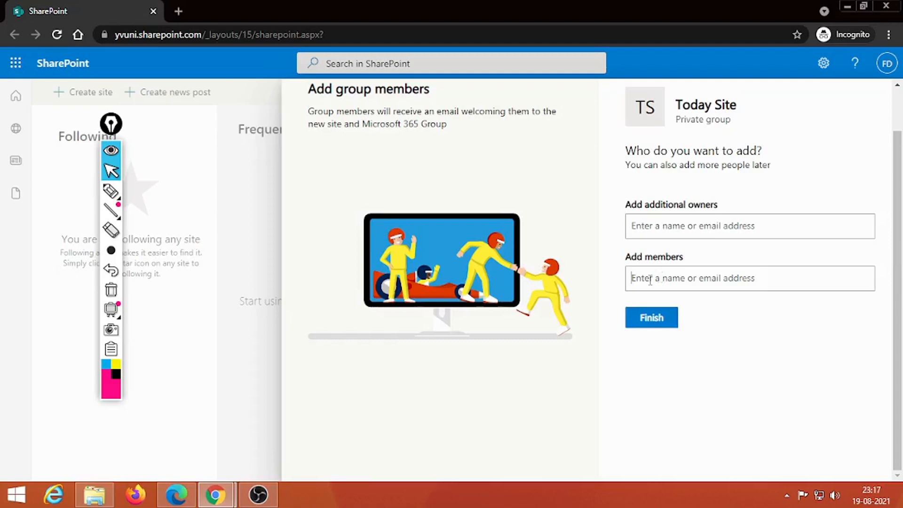
pyautogui.click(661, 316)
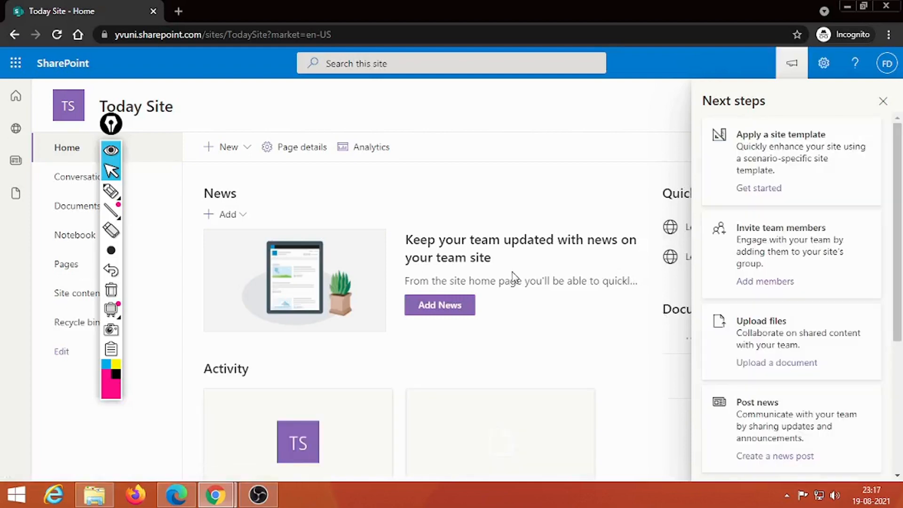
# - Close the Next steps pane, hide the Teams chat banner, and edit the left navigation
pyautogui.click(882, 101)
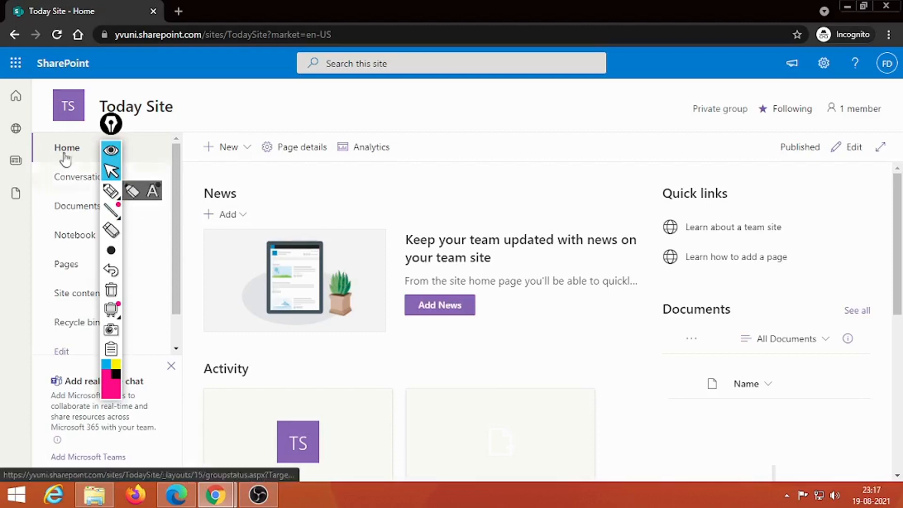
pyautogui.moveTo(106, 128)
pyautogui.mouseDown()
pyautogui.moveTo(737, 212)
pyautogui.moveTo(833, 201)
pyautogui.mouseUp()
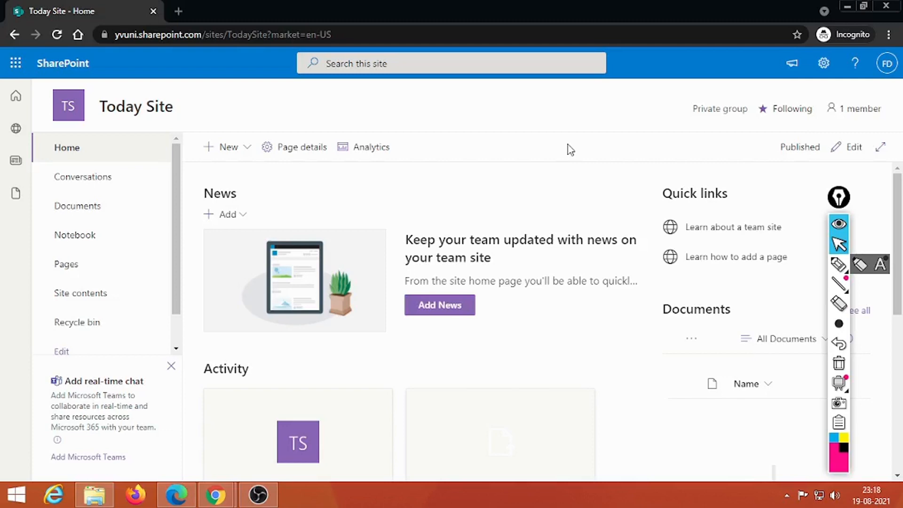
pyautogui.click(170, 366)
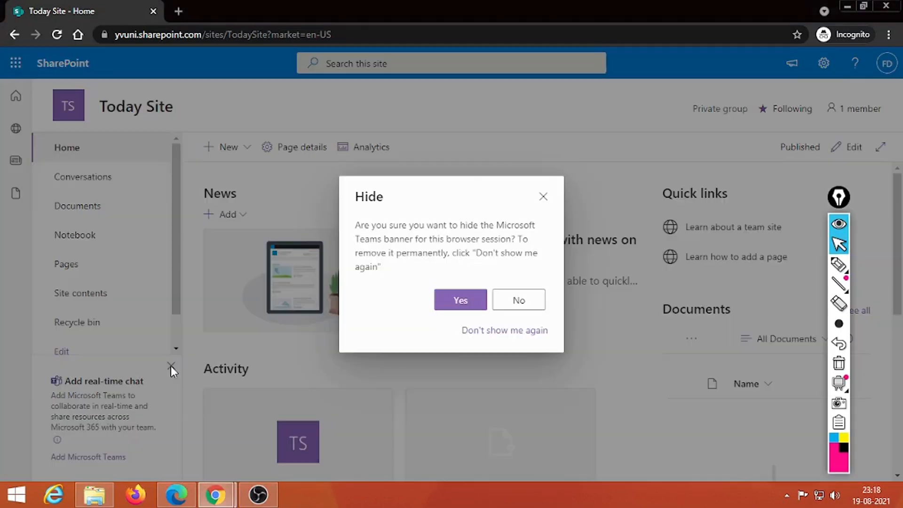
pyautogui.click(460, 307)
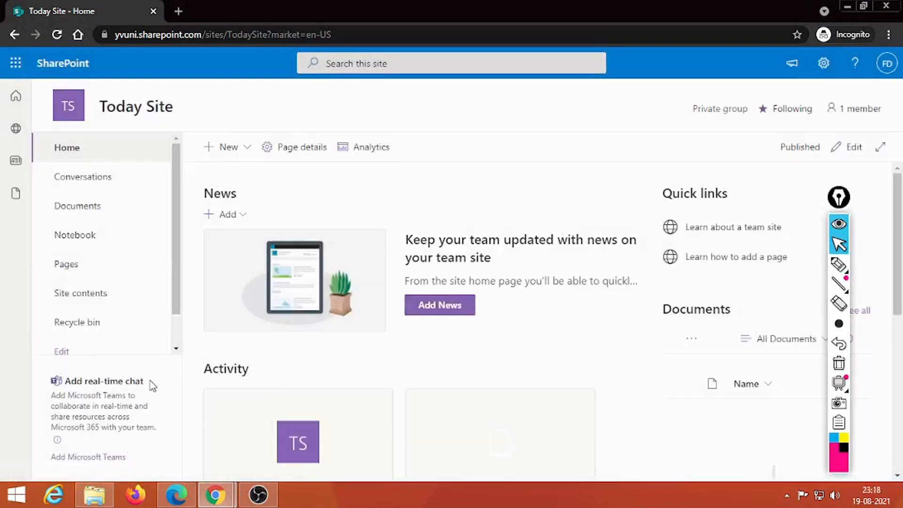
pyautogui.moveTo(175, 309); pyautogui.dragTo(180, 272)
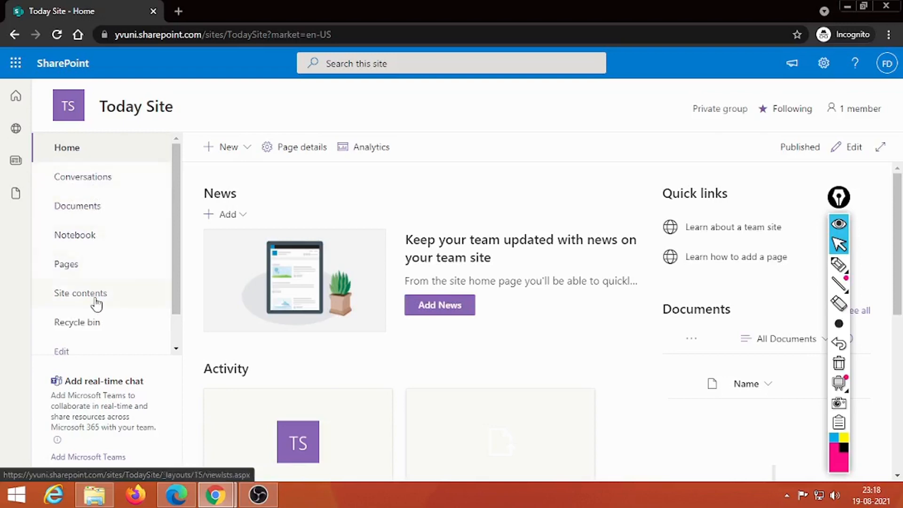
pyautogui.click(61, 352)
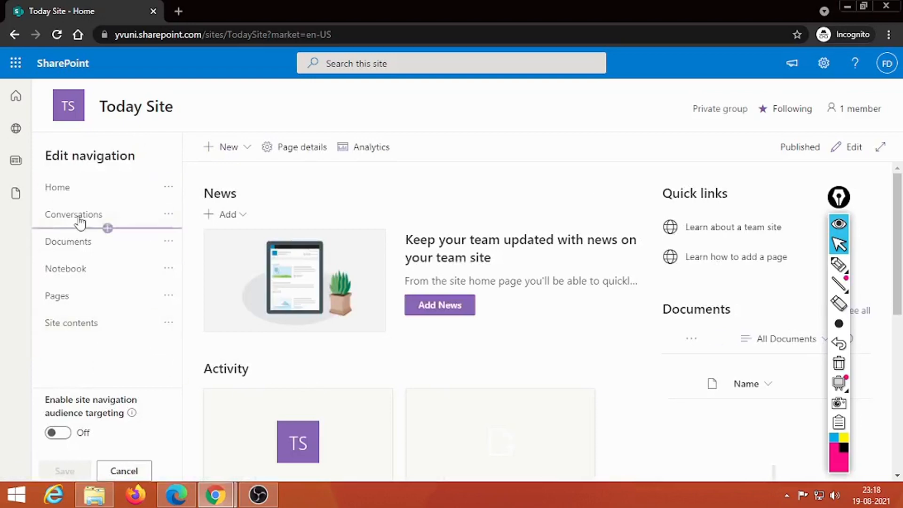
# - Cancel navigation editing without changes and open the Documents library
pyautogui.click(167, 190)
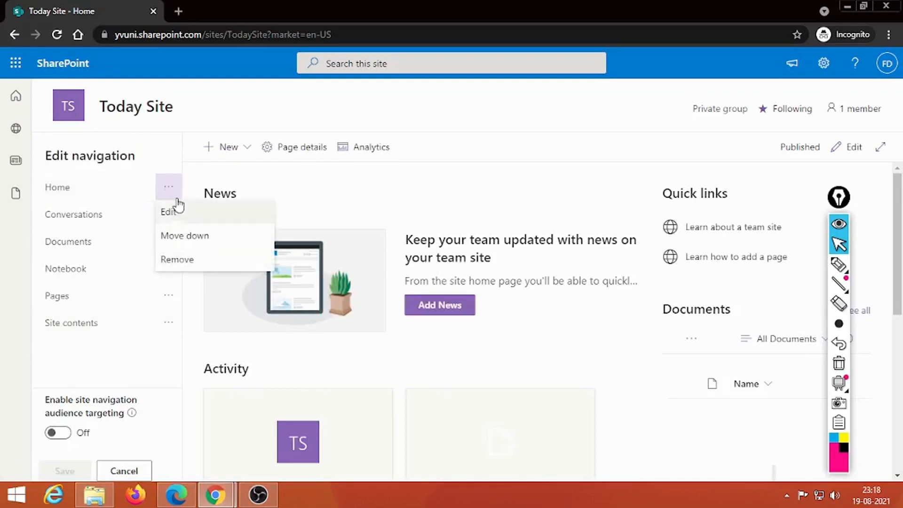
pyautogui.click(405, 379)
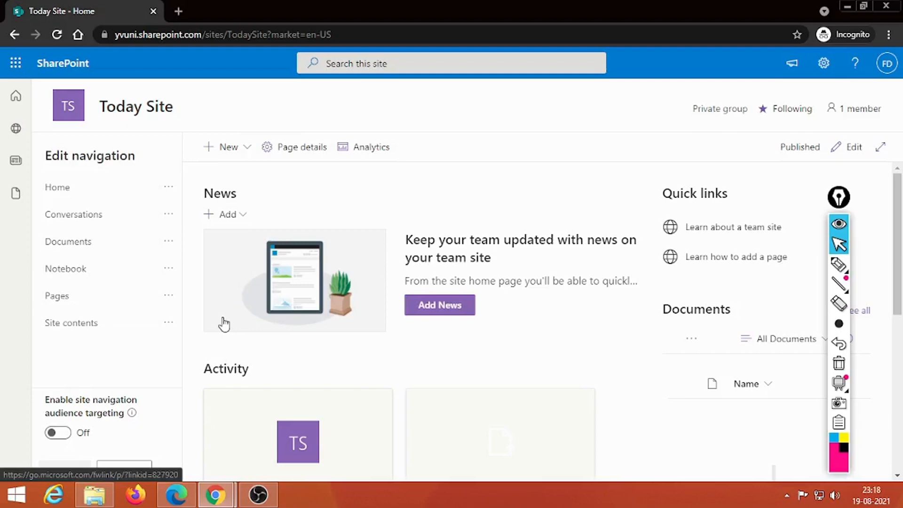
pyautogui.click(123, 470)
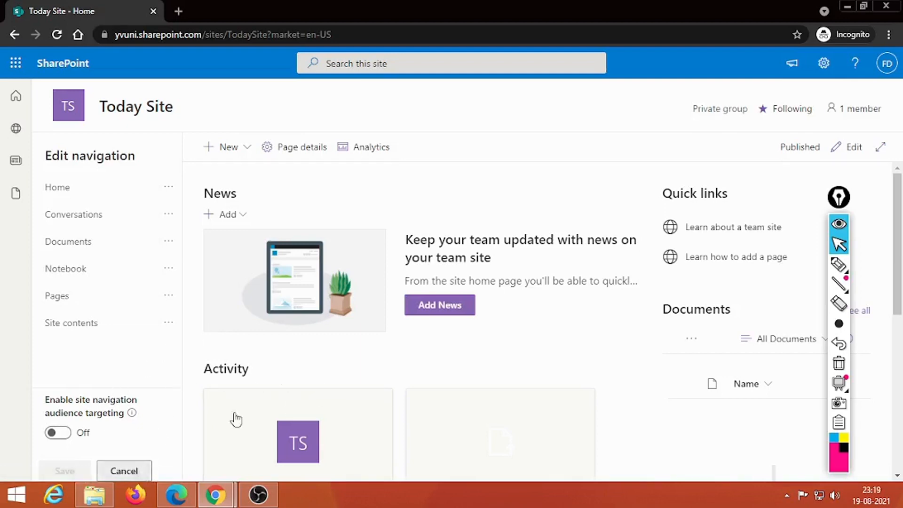
pyautogui.click(85, 209)
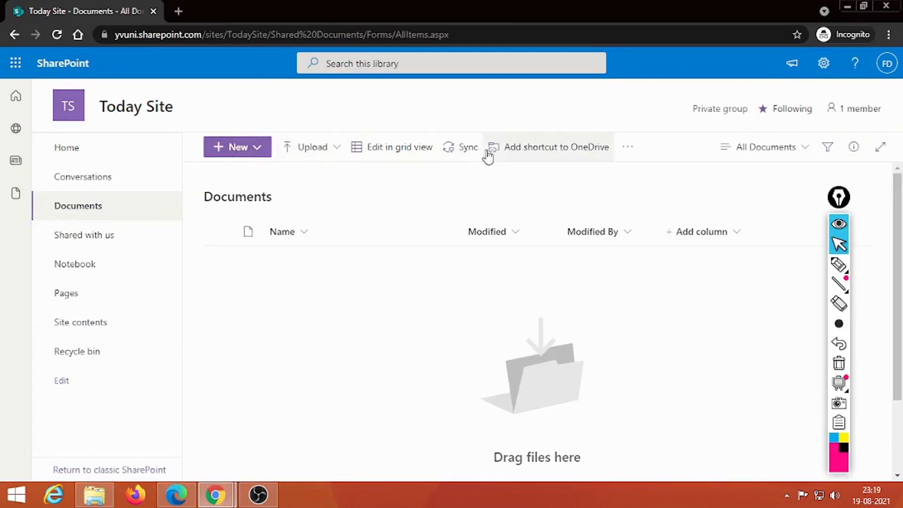
# - Check the library's Automate and Power Apps commands, then show the New item types list
pyautogui.click(629, 151)
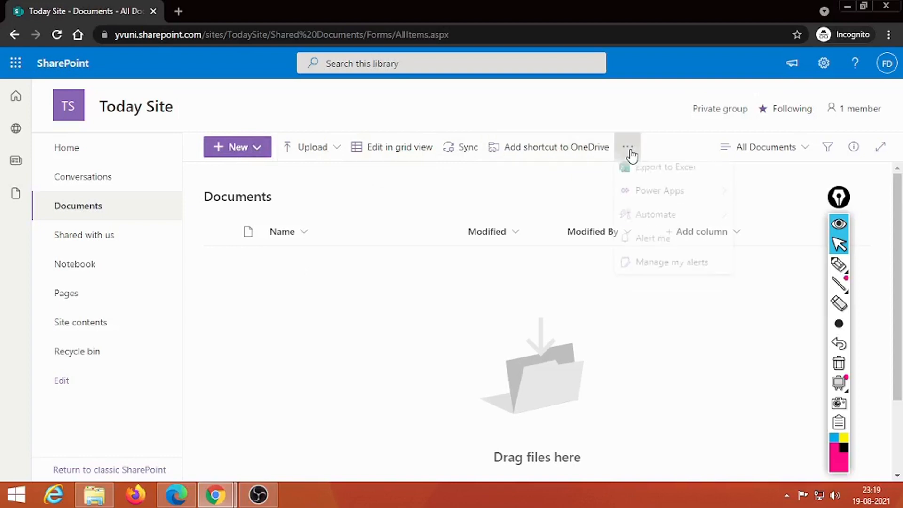
pyautogui.moveTo(674, 226)
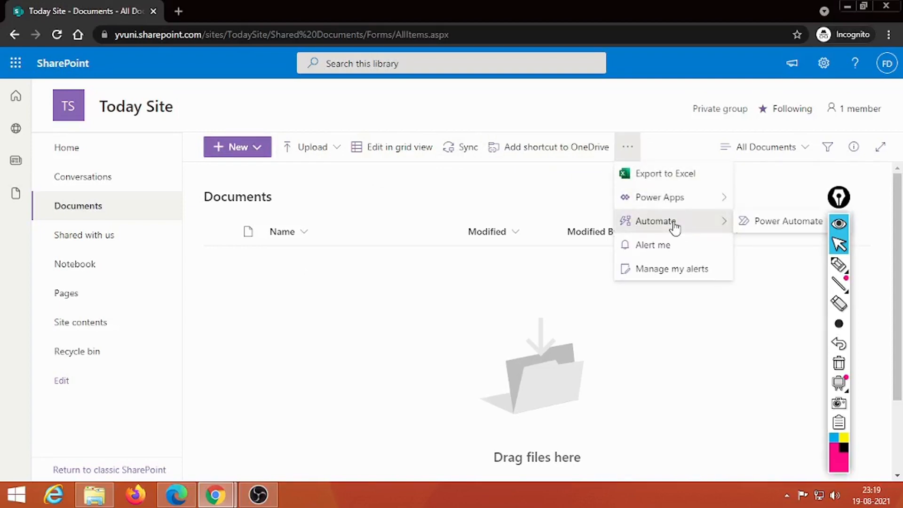
pyautogui.moveTo(682, 205)
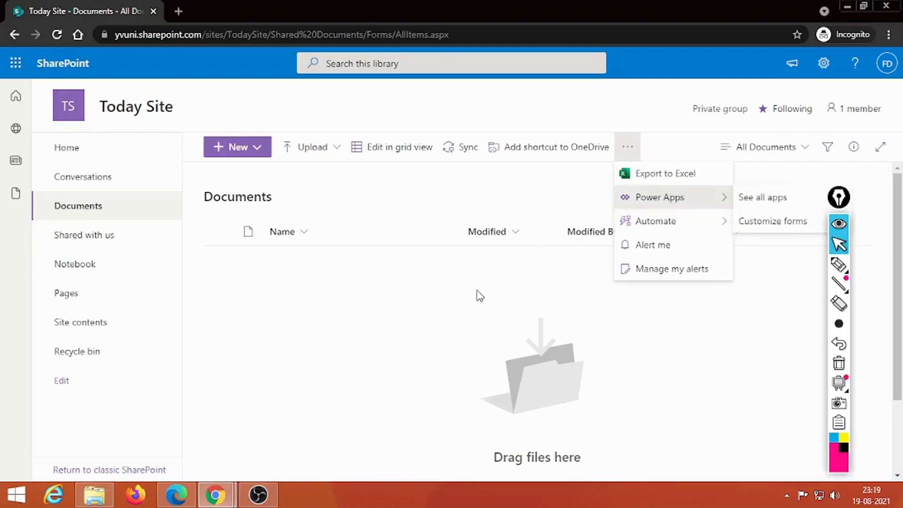
pyautogui.click(420, 288)
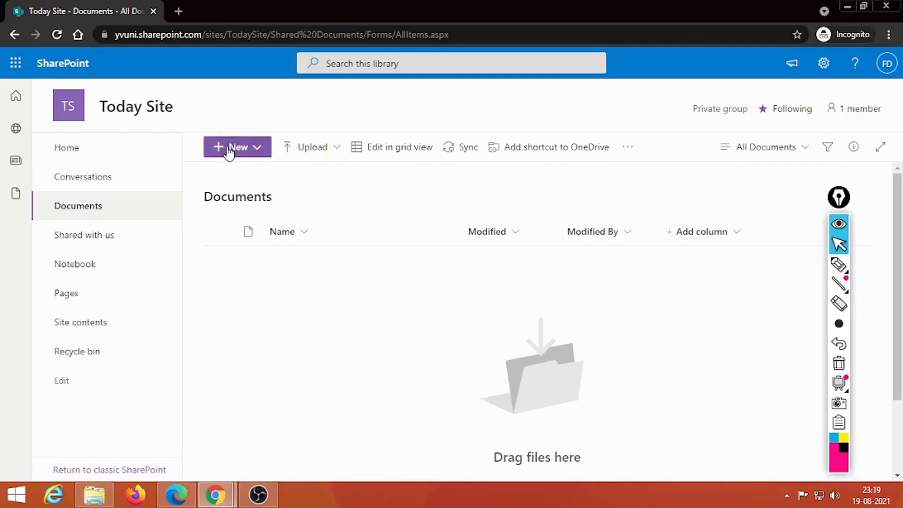
pyautogui.click(255, 150)
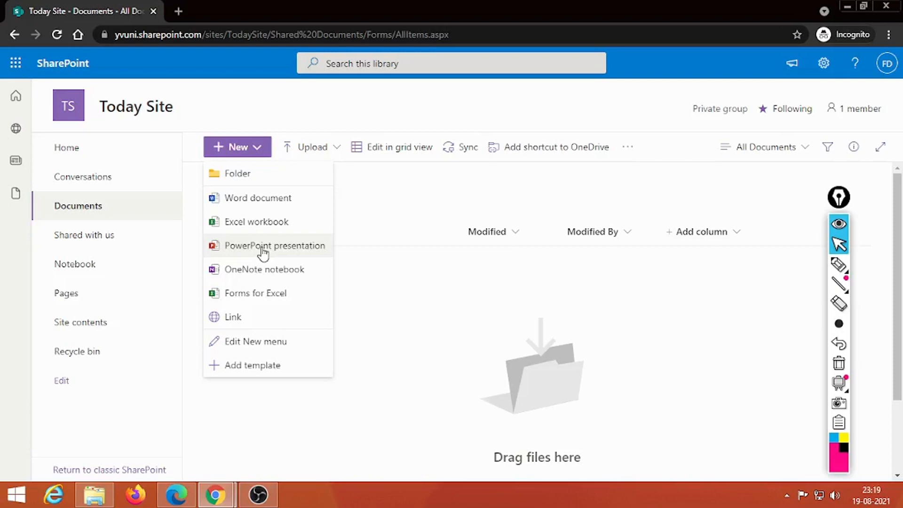
# - Create and open a 'Data storage' folder, then show its Upload options
pyautogui.click(240, 175)
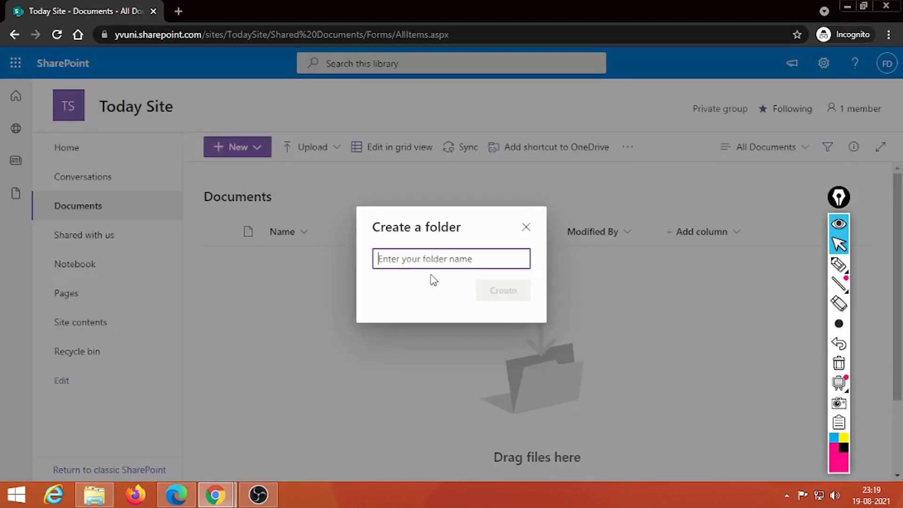
pyautogui.write('D')
pyautogui.write('ata stic')
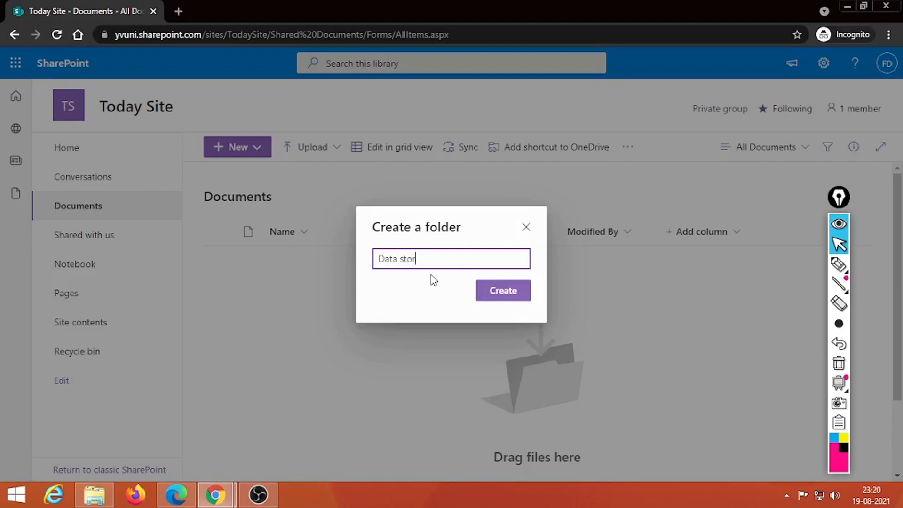
pyautogui.write('age')
pyautogui.click(494, 299)
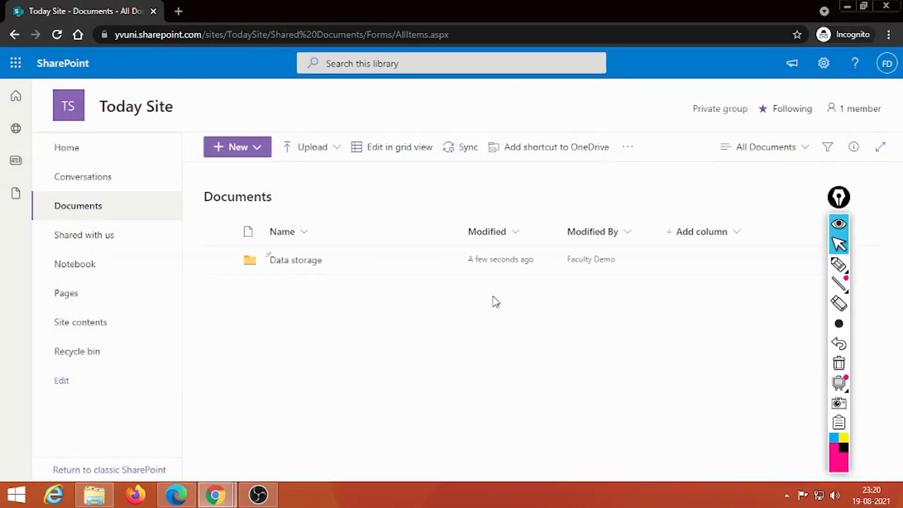
pyautogui.click(297, 261)
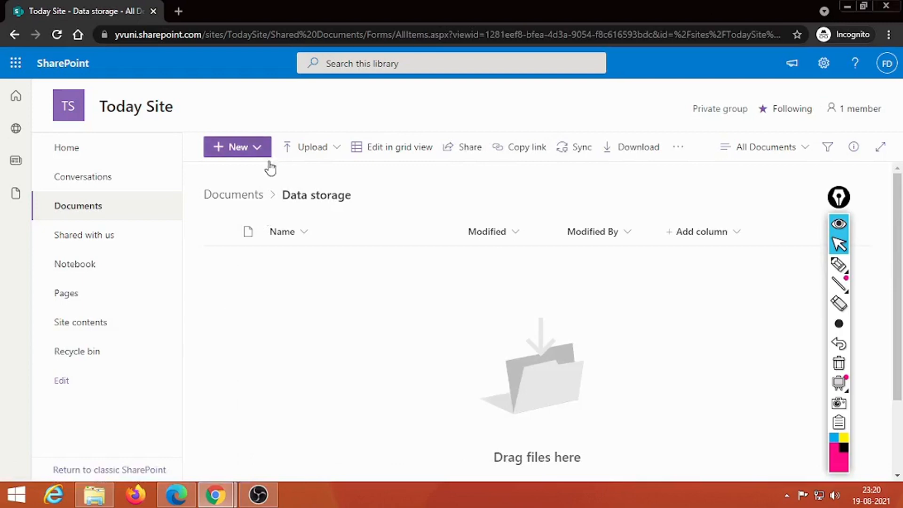
pyautogui.click(316, 152)
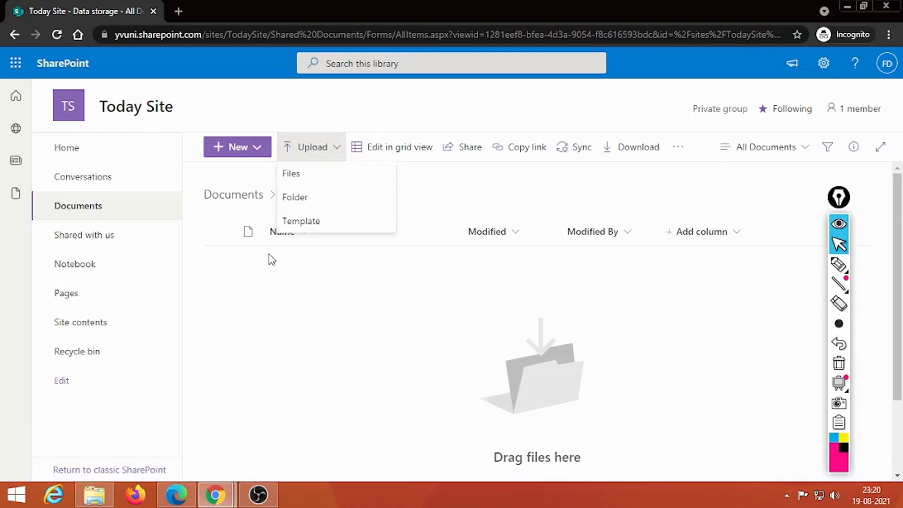
# - Upload the 'Demo Today grades' Excel file from Downloads into the Data storage folder
pyautogui.click(294, 172)
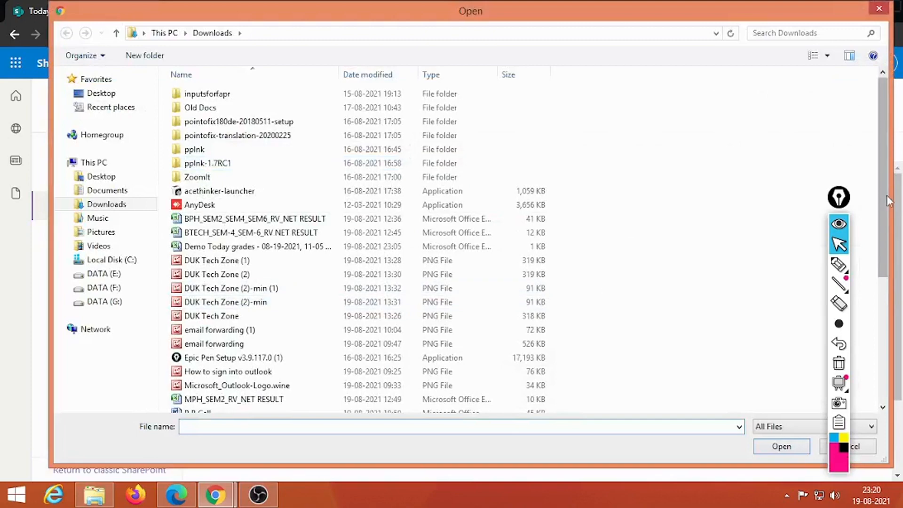
pyautogui.moveTo(886, 196); pyautogui.dragTo(854, 176)
pyautogui.click(97, 93)
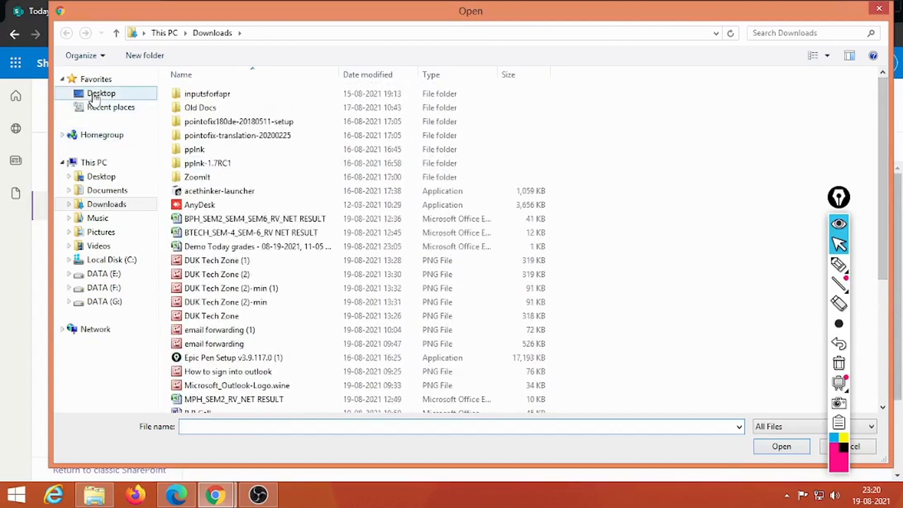
pyautogui.click(106, 262)
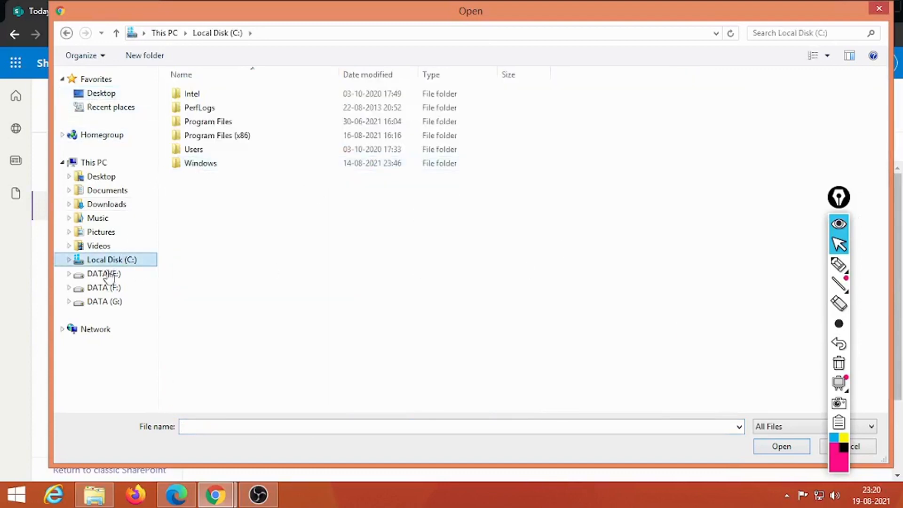
pyautogui.click(103, 206)
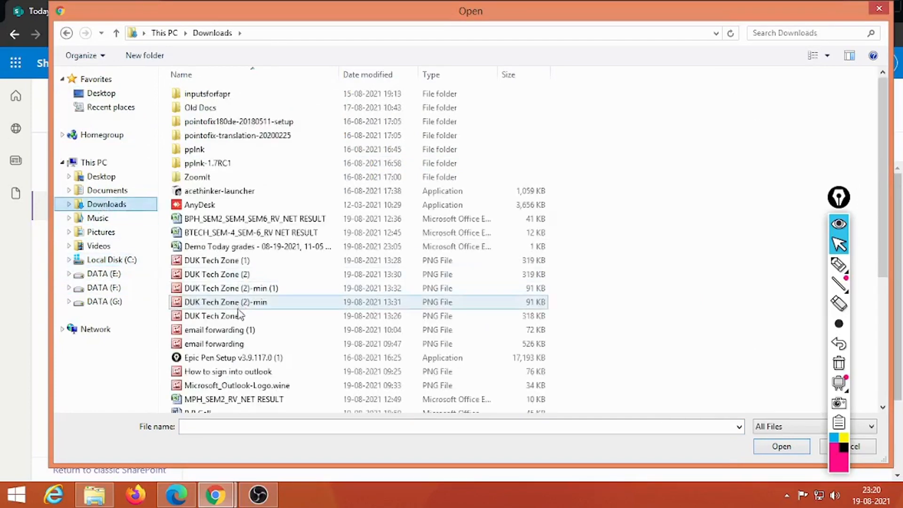
pyautogui.moveTo(866, 191); pyautogui.dragTo(852, 325)
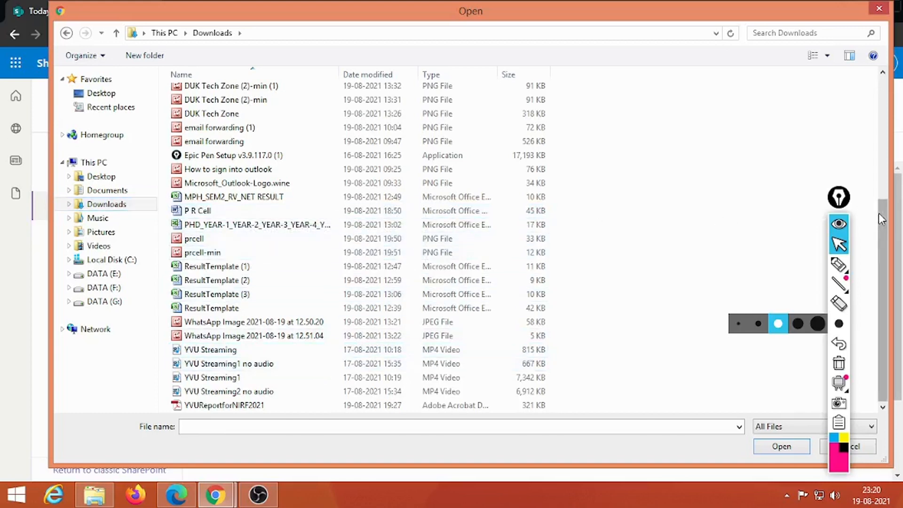
pyautogui.moveTo(878, 212); pyautogui.dragTo(867, 88)
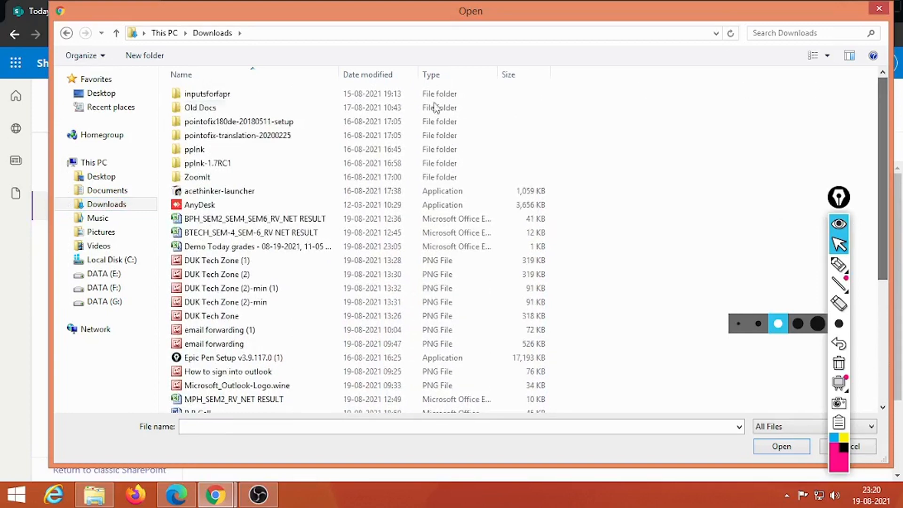
pyautogui.click(256, 249)
pyautogui.click(758, 448)
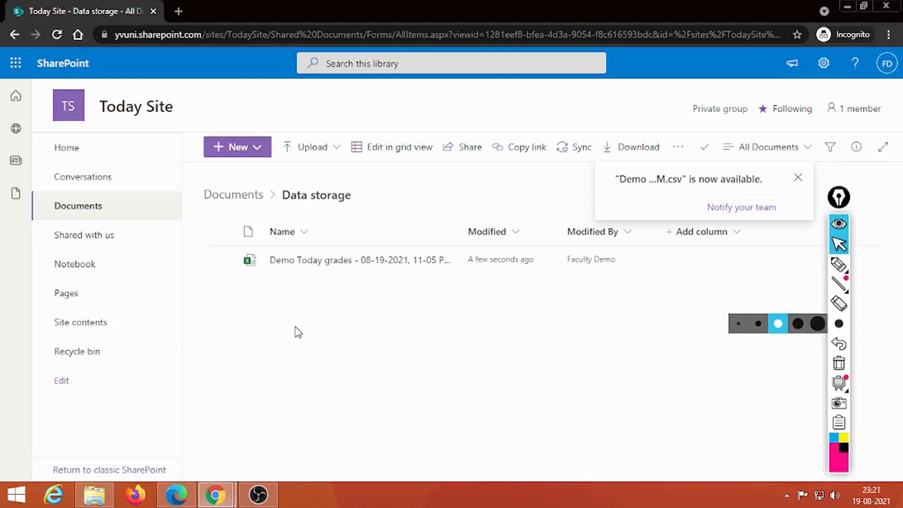
# - Open the Demo Today grades workbook, dismiss the privacy notice, and convert it for Editing mode
pyautogui.click(315, 260)
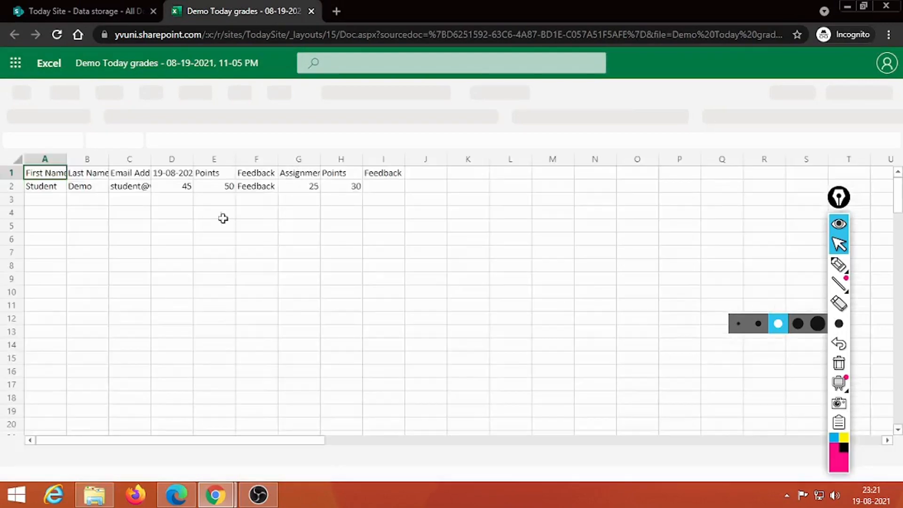
pyautogui.click(428, 186)
pyautogui.click(432, 171)
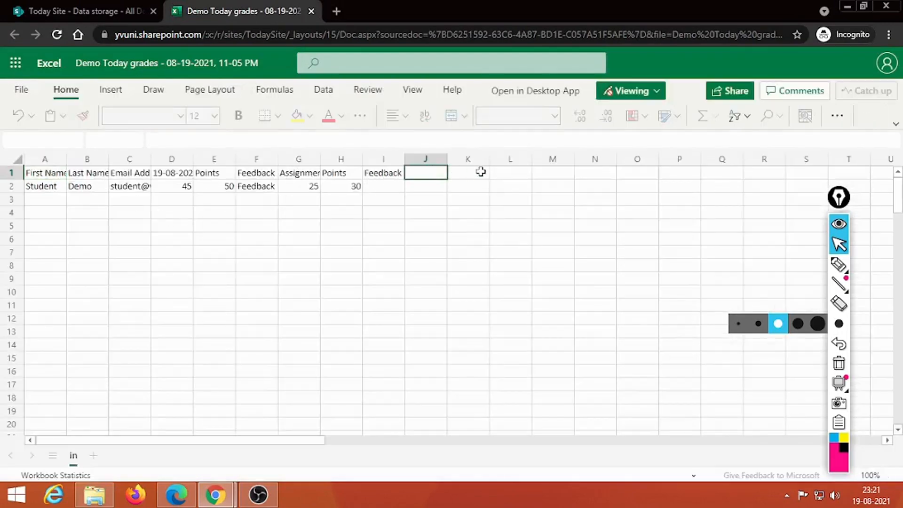
pyautogui.click(480, 171)
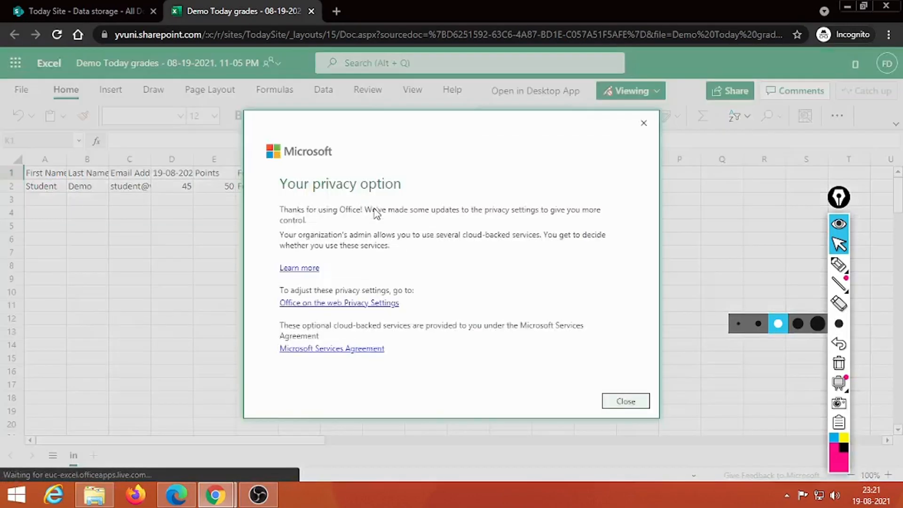
pyautogui.click(625, 401)
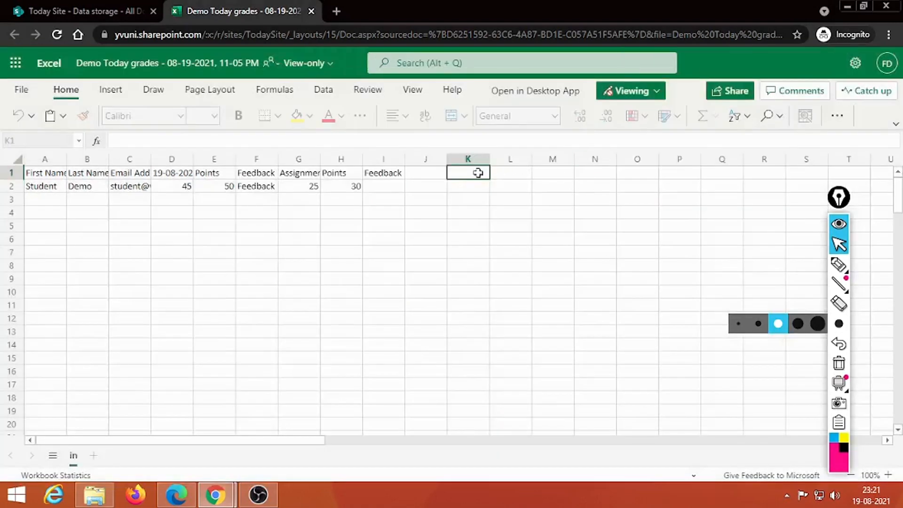
pyautogui.click(632, 94)
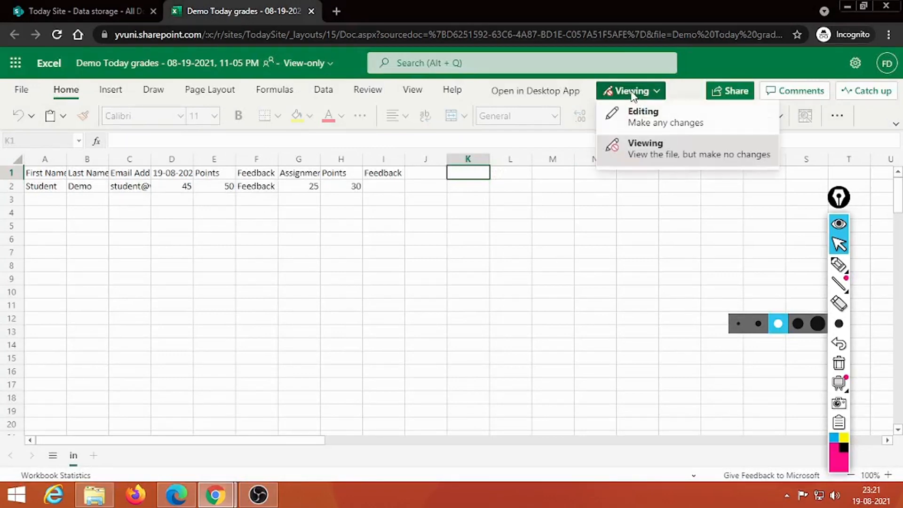
pyautogui.click(645, 122)
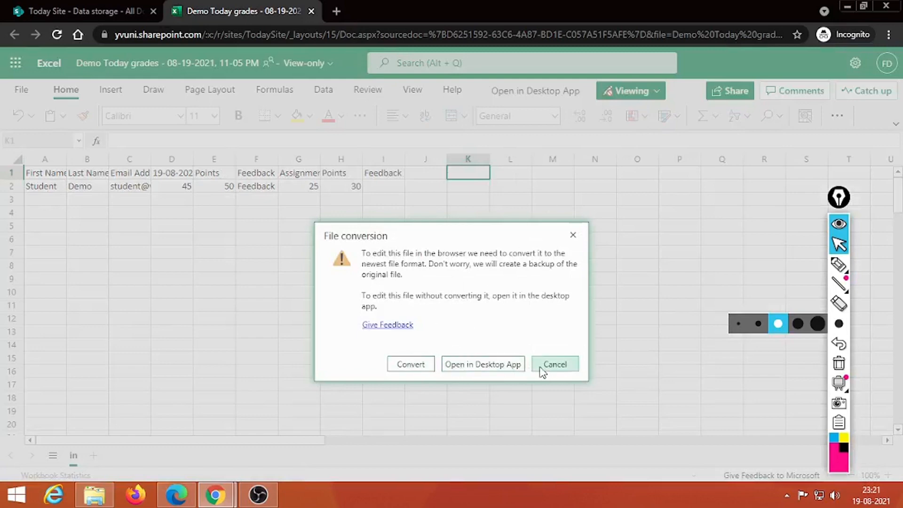
pyautogui.click(417, 368)
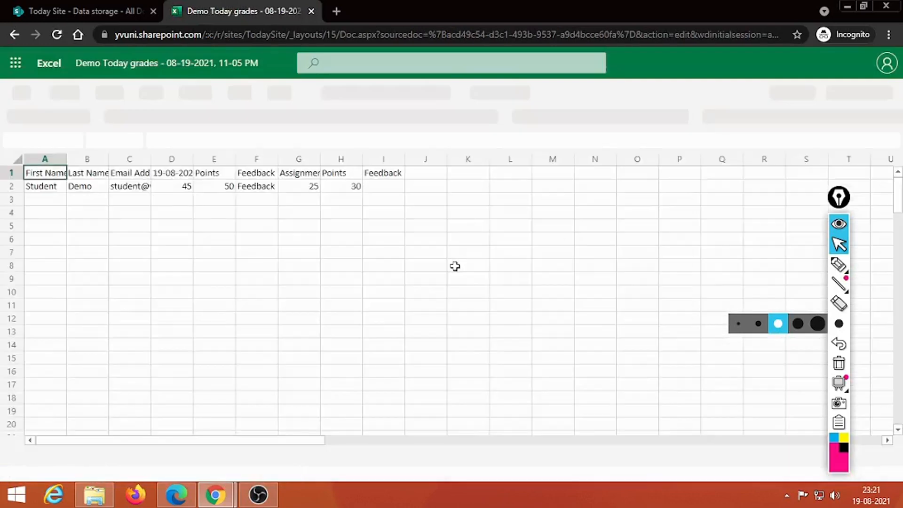
# - Select empty cell K1 beside the headings and confirm the workbook stays in Editing mode
pyautogui.click(436, 177)
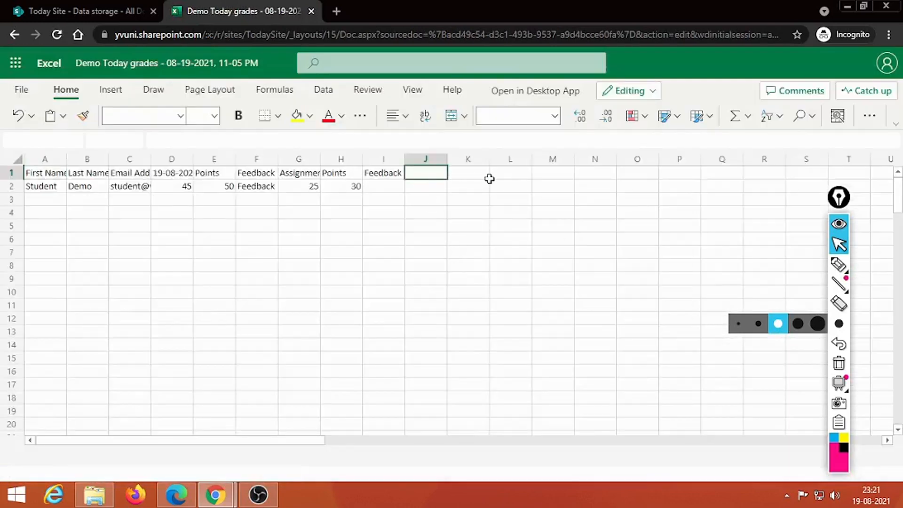
pyautogui.click(489, 178)
pyautogui.moveTo(841, 275)
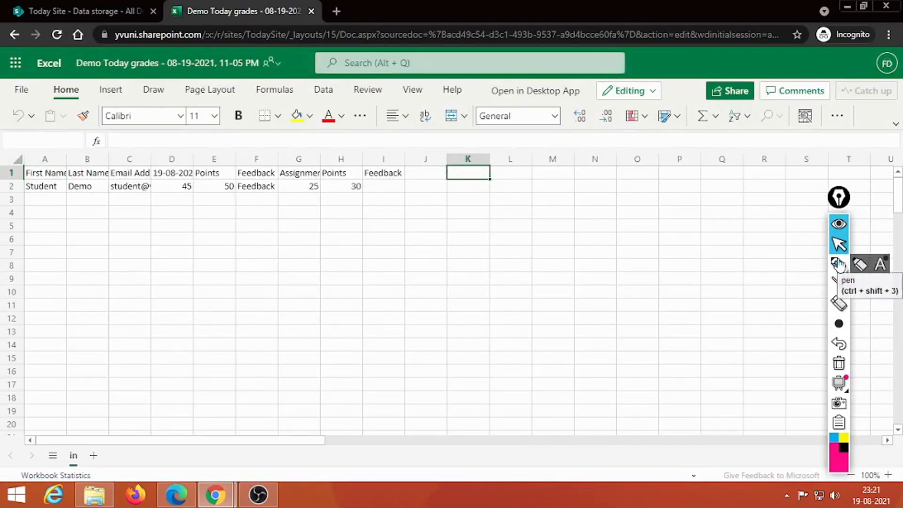
pyautogui.click(839, 265)
pyautogui.moveTo(651, 78)
pyautogui.mouseDown()
pyautogui.moveTo(593, 87)
pyautogui.moveTo(673, 104)
pyautogui.moveTo(640, 76)
pyautogui.mouseUp()
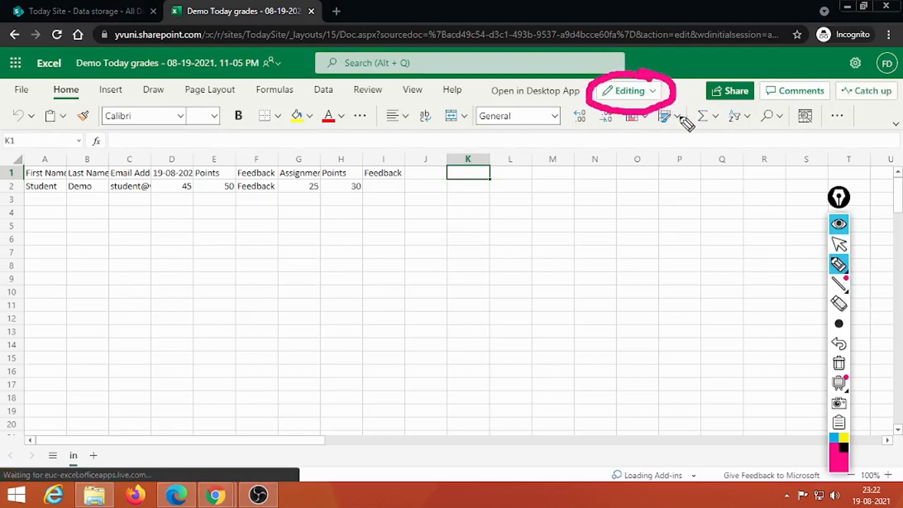
pyautogui.click(838, 363)
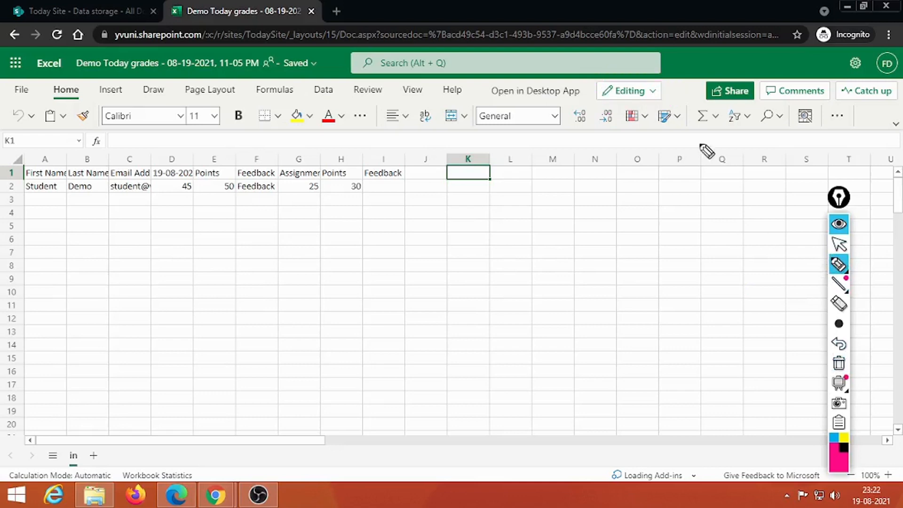
pyautogui.click(838, 244)
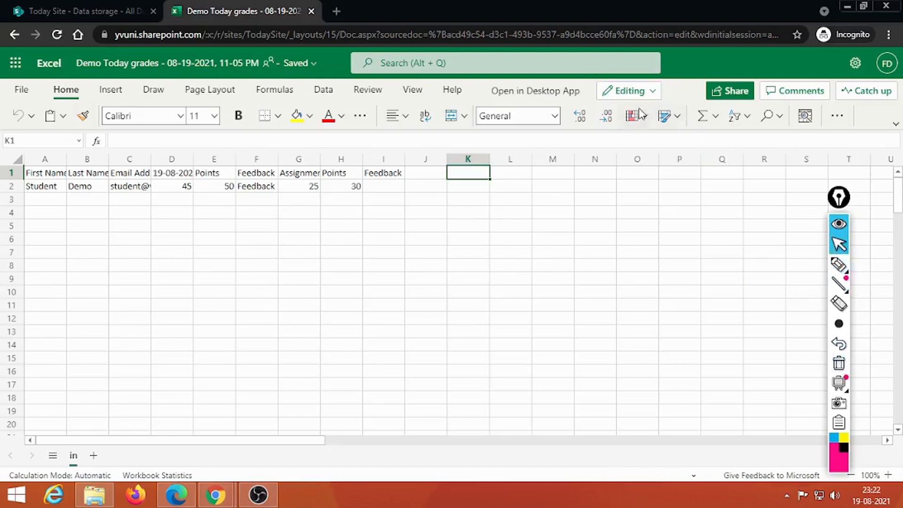
pyautogui.click(650, 91)
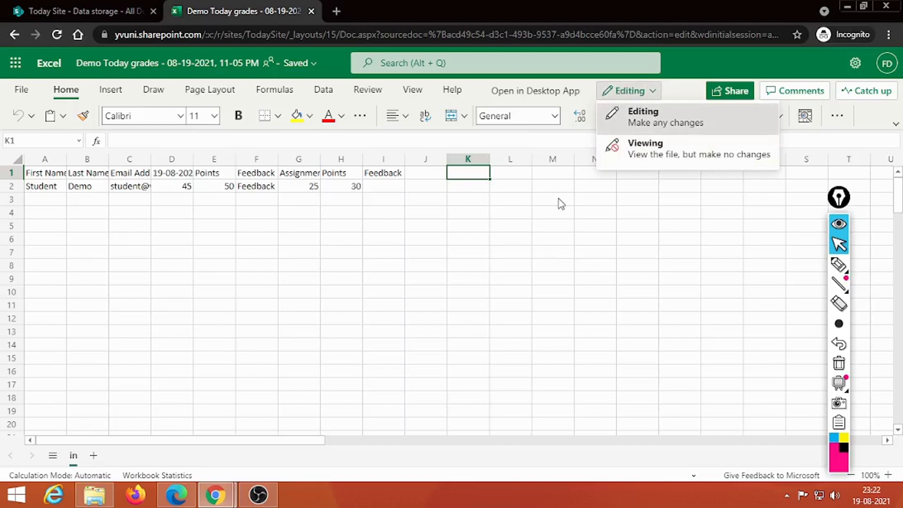
pyautogui.click(642, 117)
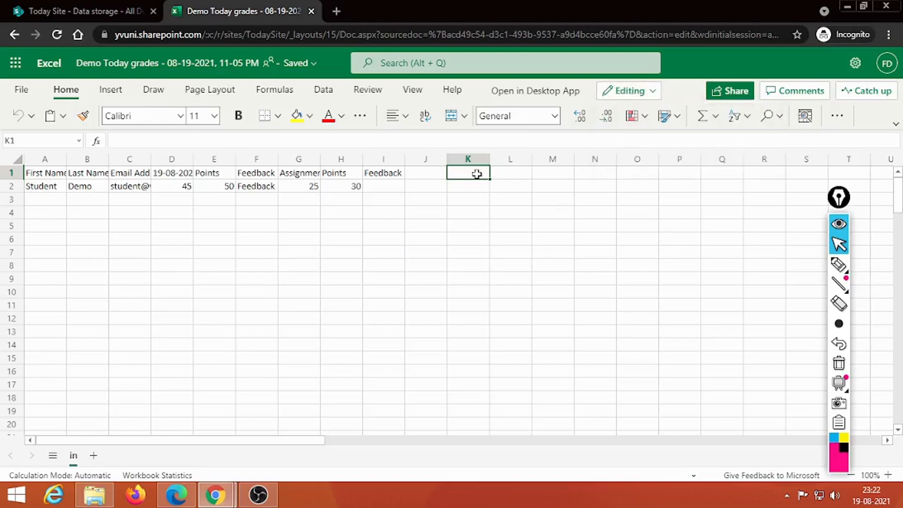
# - Enter 'Test Today' in K1 and 19-08-2021 in K2, then close the Excel tab
pyautogui.write('Test To')
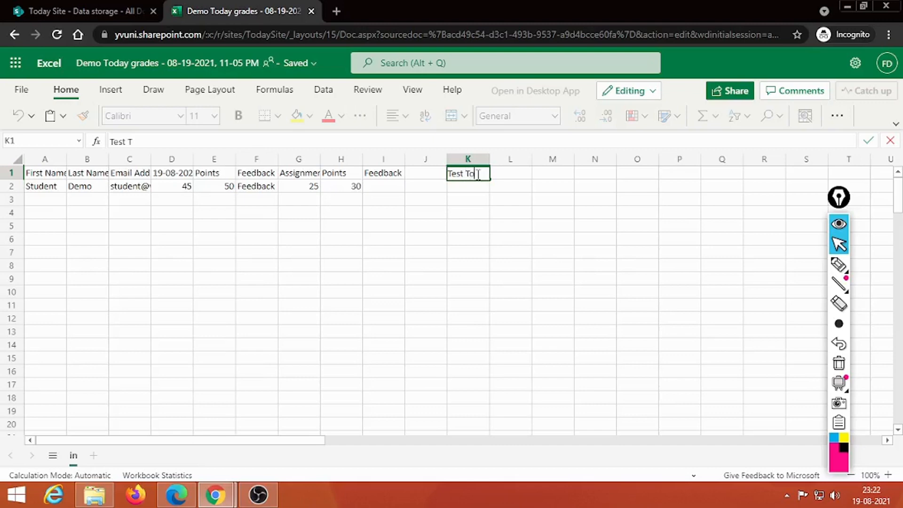
pyautogui.write('day')
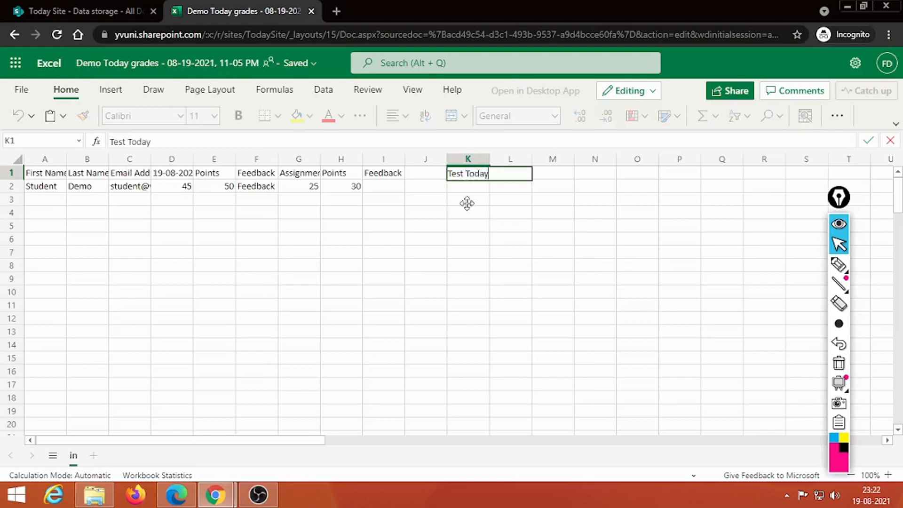
pyautogui.press('Return')
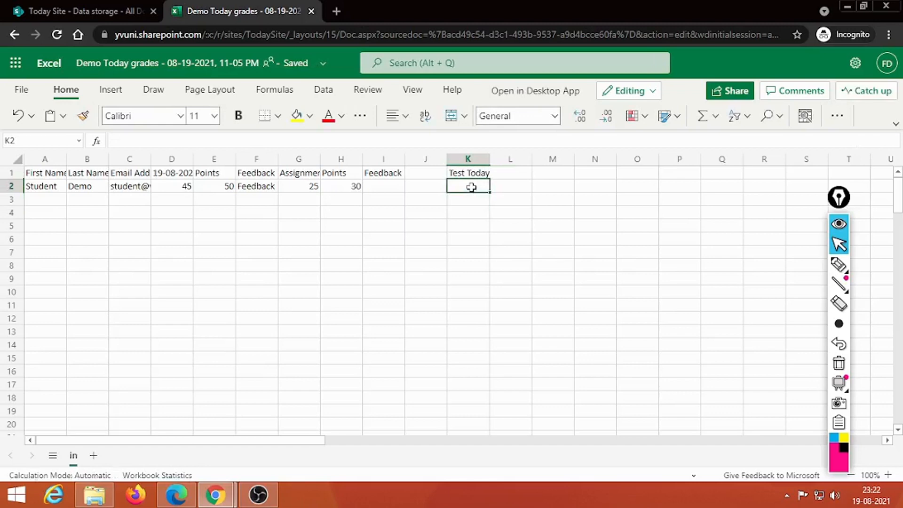
pyautogui.write('19-08-202')
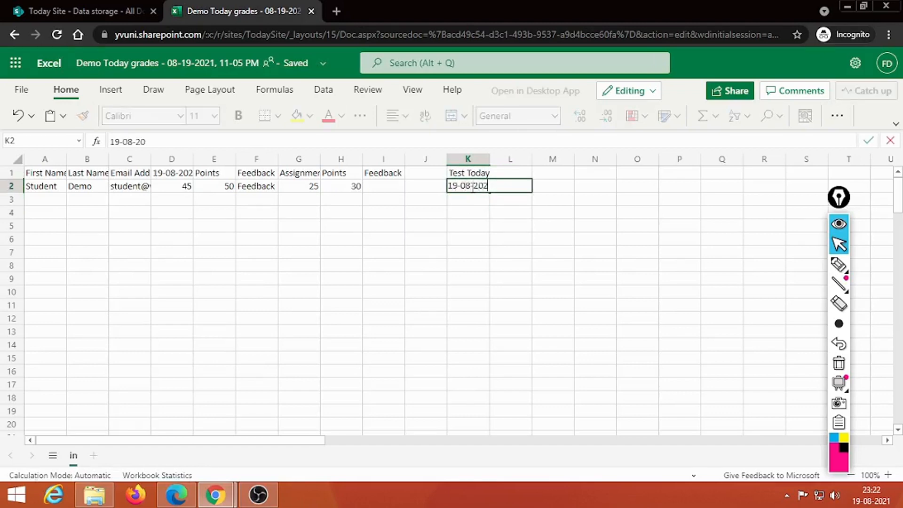
pyautogui.write('1')
pyautogui.click(418, 249)
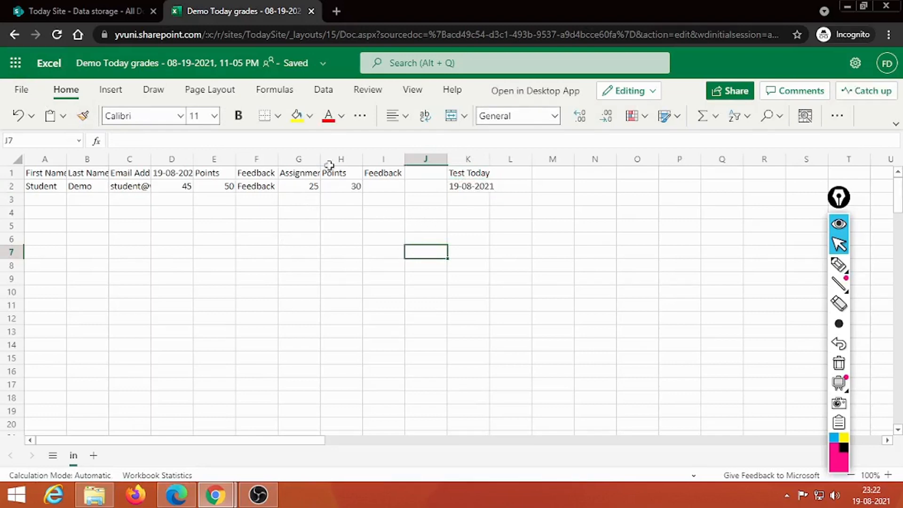
pyautogui.click(311, 10)
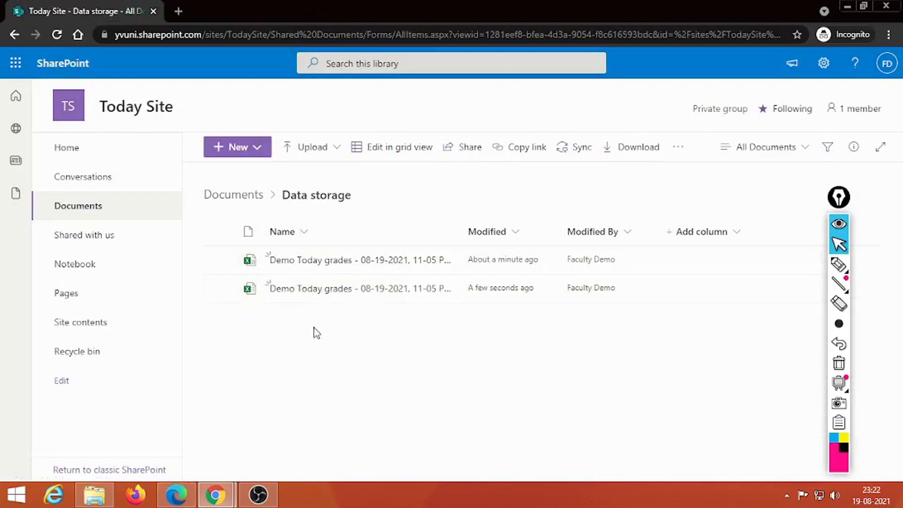
# - Look over the Data storage folder listing the two Demo Today grades workbooks
pyautogui.moveTo(299, 262)
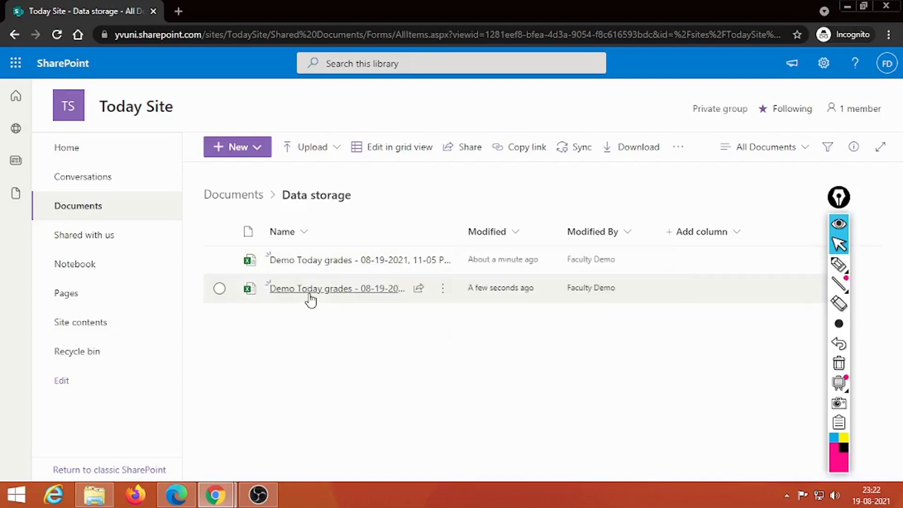
pyautogui.moveTo(309, 300)
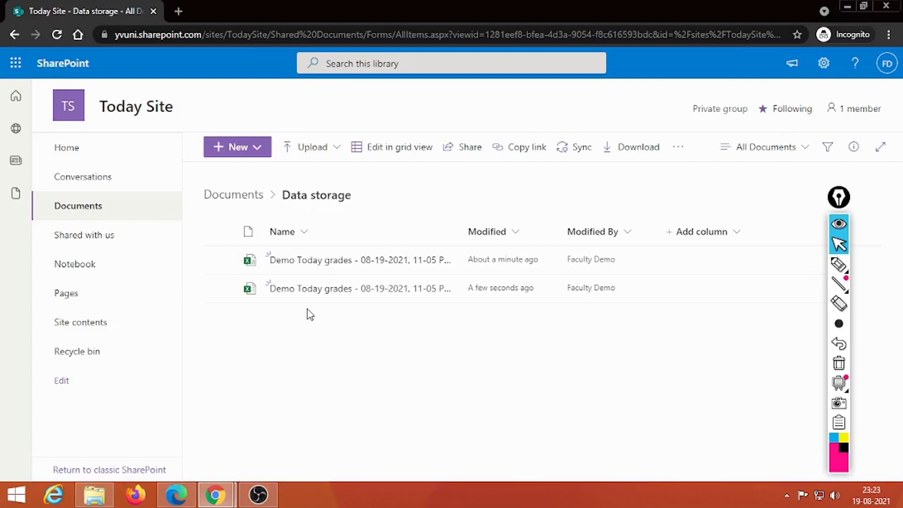
pyautogui.moveTo(840, 197)
pyautogui.mouseDown()
pyautogui.moveTo(597, 296)
pyautogui.moveTo(642, 148)
pyautogui.moveTo(668, 136)
pyautogui.mouseUp()
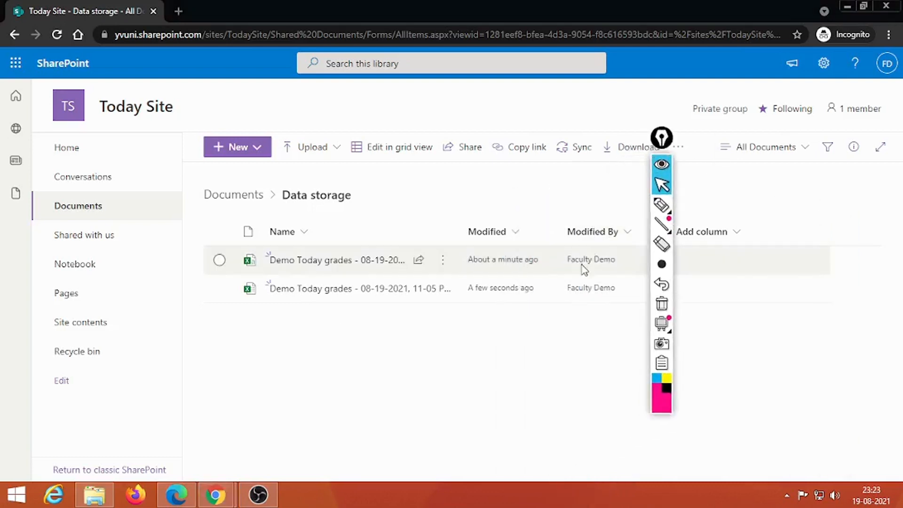
# - Choose Move to from the first grades workbook's actions menu
pyautogui.click(442, 259)
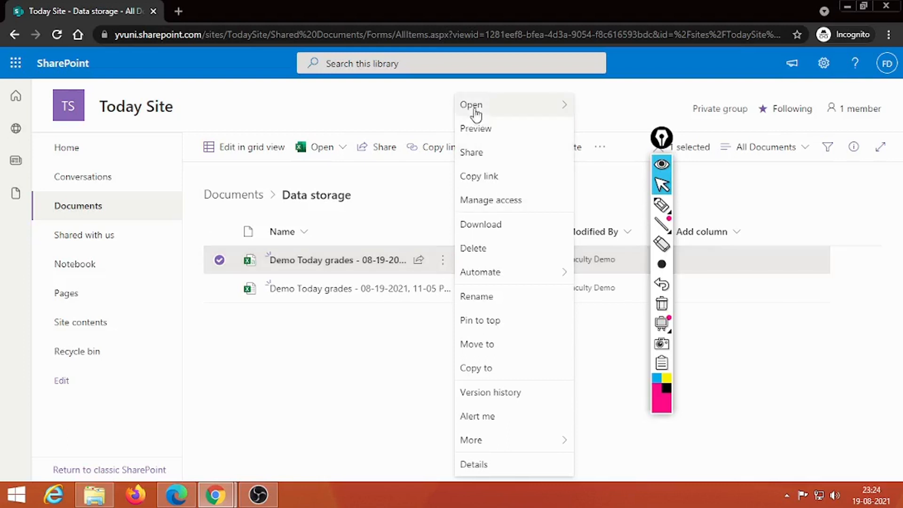
pyautogui.moveTo(470, 107)
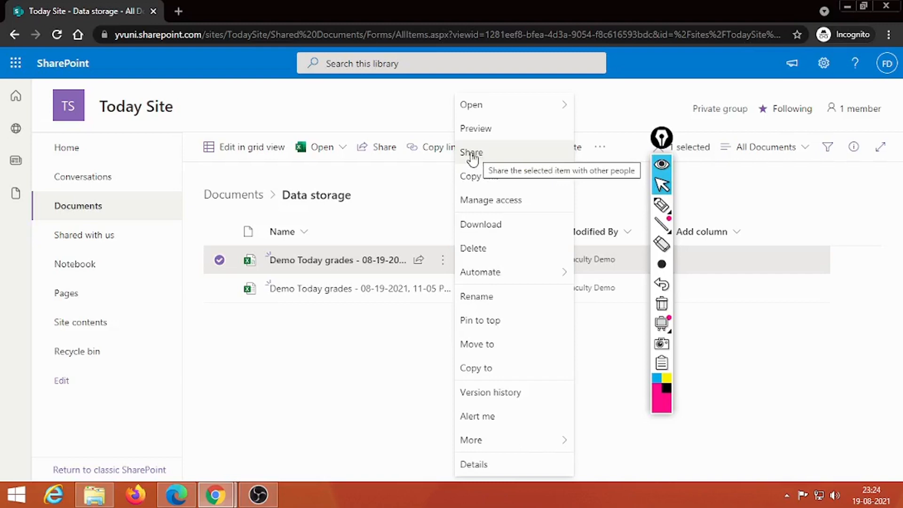
pyautogui.click(471, 348)
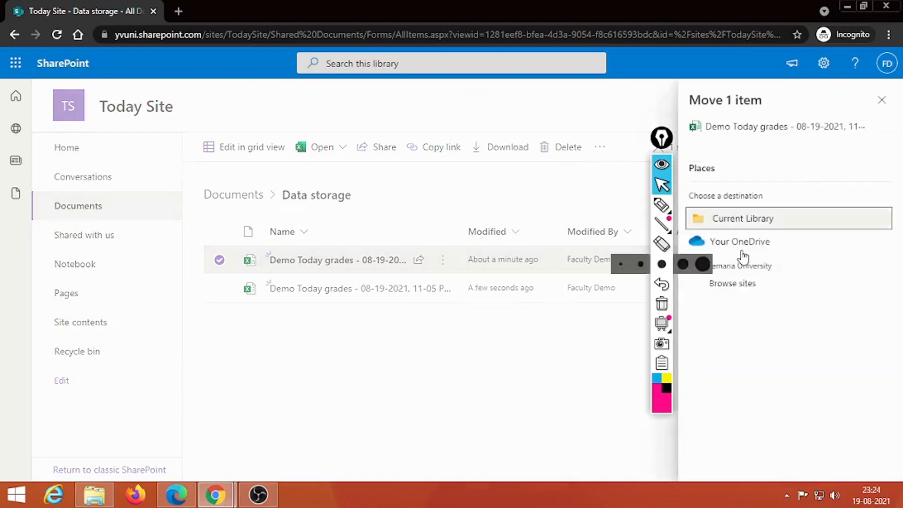
# - Pick Your OneDrive and begin a new folder, then cancel the move panel
pyautogui.moveTo(647, 137)
pyautogui.mouseDown()
pyautogui.moveTo(164, 85)
pyautogui.moveTo(111, 92)
pyautogui.mouseUp()
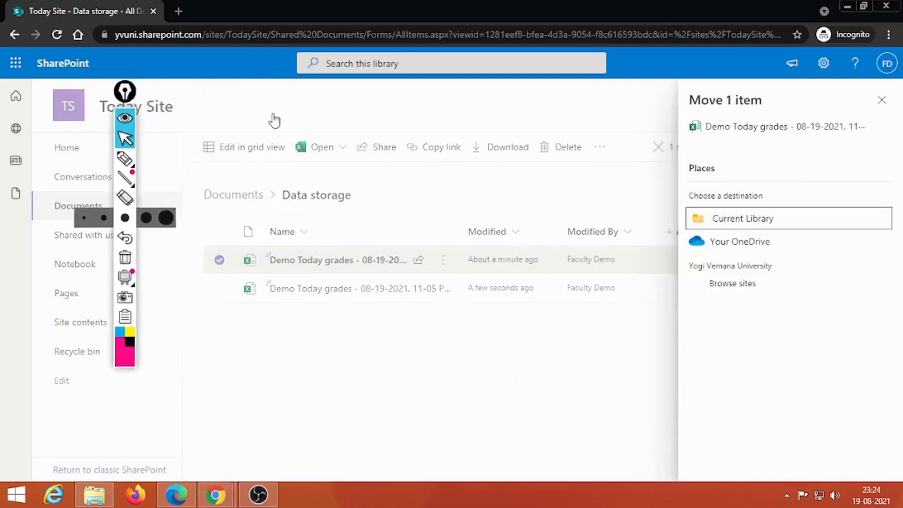
pyautogui.click(744, 243)
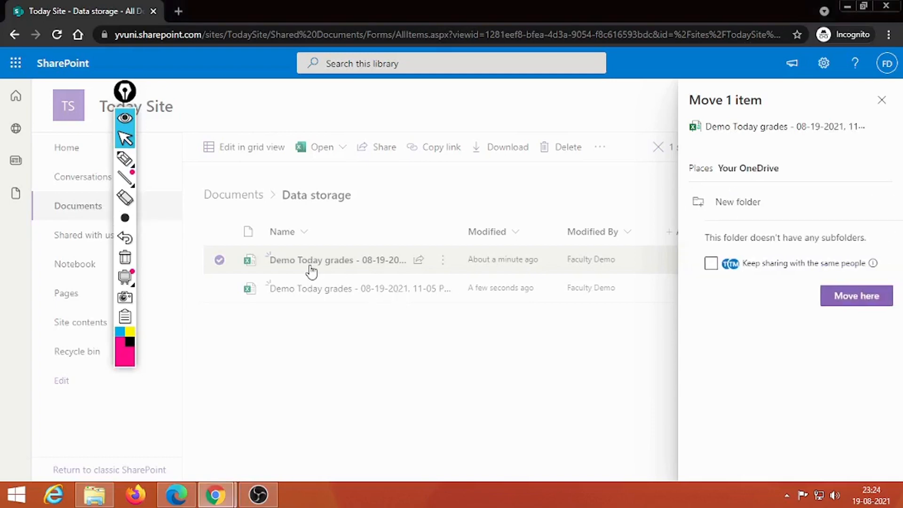
pyautogui.click(739, 205)
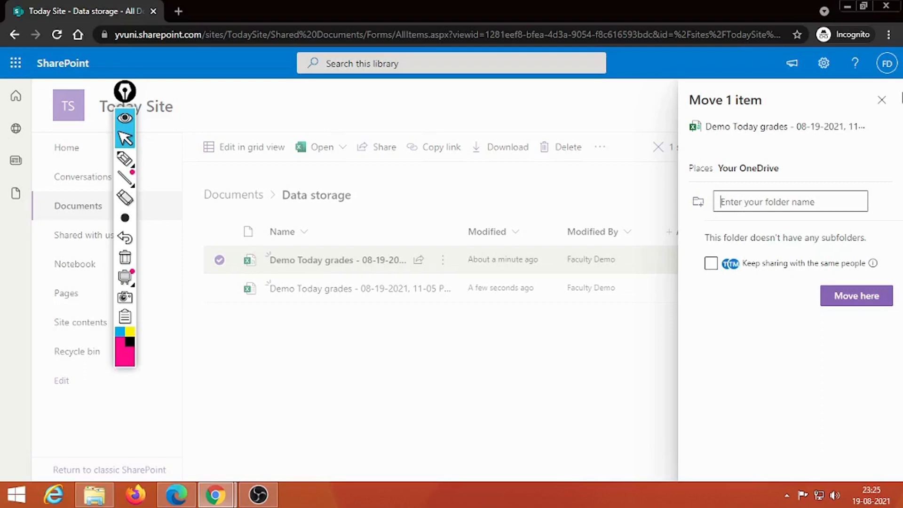
pyautogui.click(882, 100)
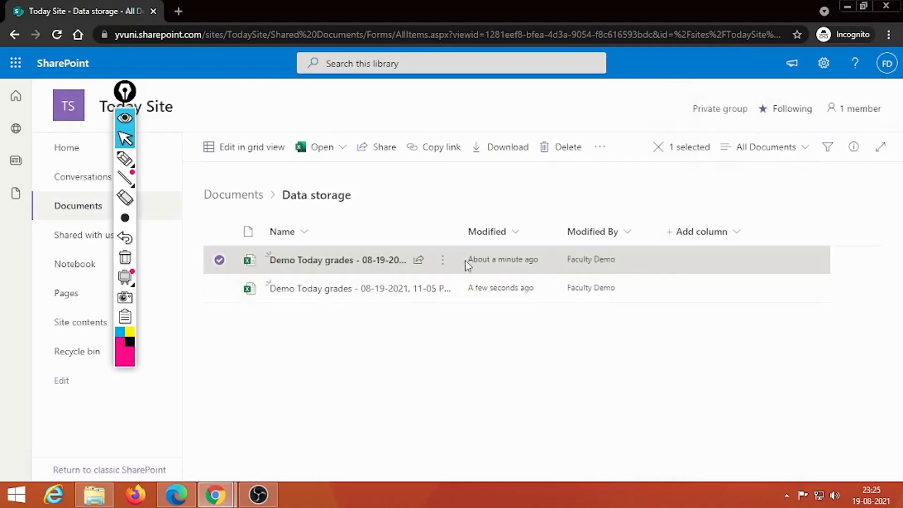
# - Share the first grades workbook by sending a link to the demo student's address
pyautogui.click(442, 259)
pyautogui.click(419, 262)
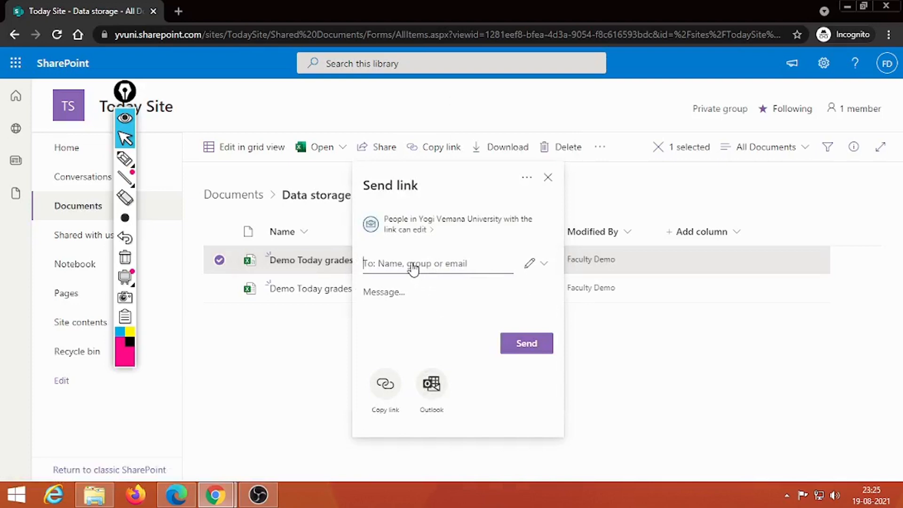
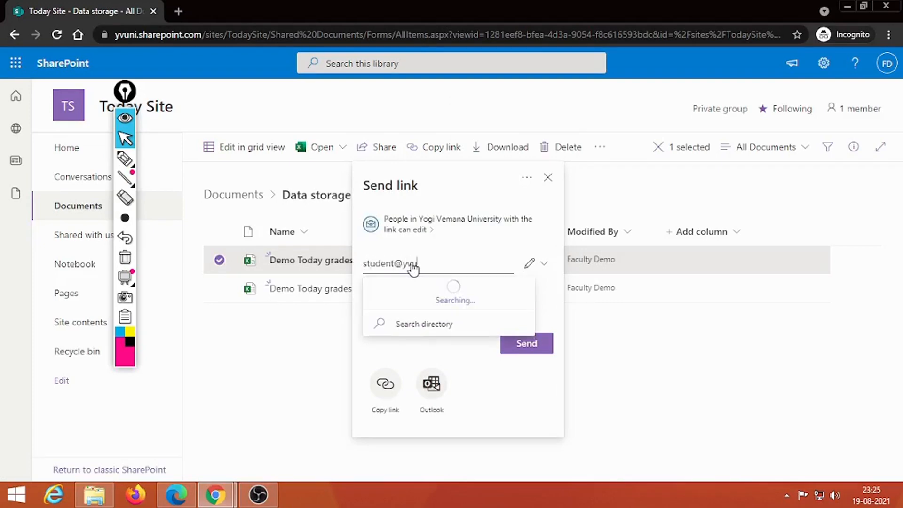
pyautogui.click(418, 296)
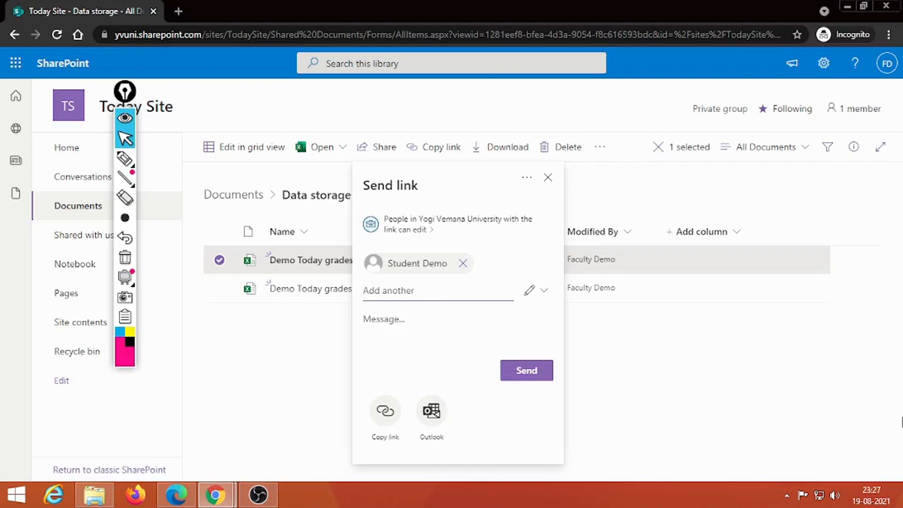
pyautogui.click(773, 362)
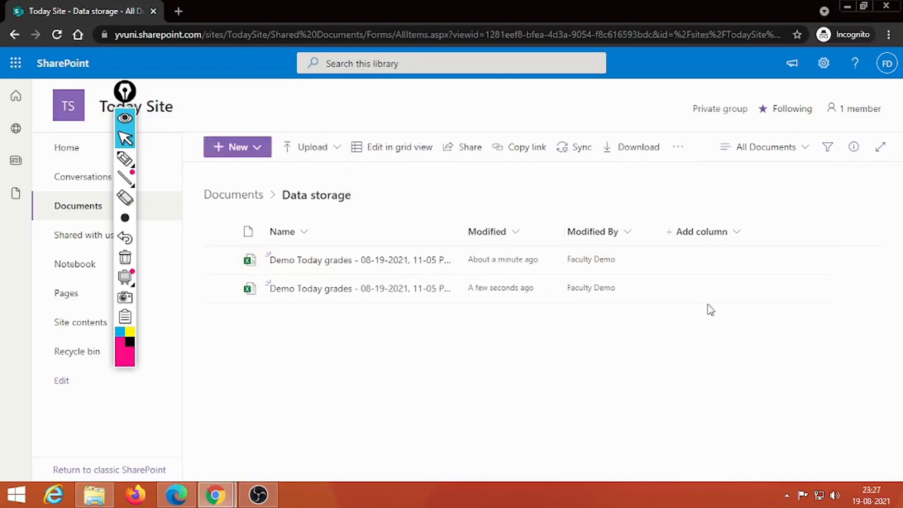
# - Show the Today Site group members list and choose Add members
pyautogui.click(125, 158)
pyautogui.moveTo(893, 91)
pyautogui.mouseDown()
pyautogui.moveTo(818, 97)
pyautogui.moveTo(846, 125)
pyautogui.moveTo(893, 104)
pyautogui.moveTo(884, 101)
pyautogui.mouseUp()
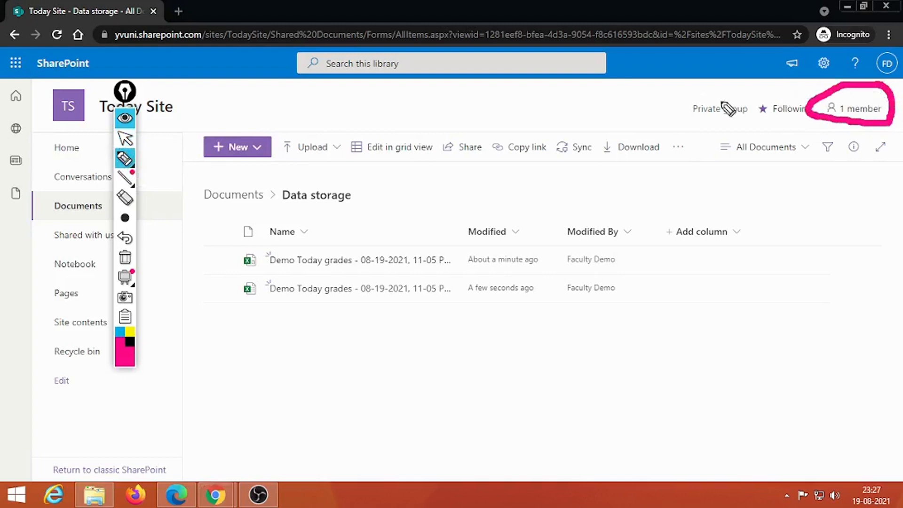
pyautogui.click(125, 257)
pyautogui.click(125, 140)
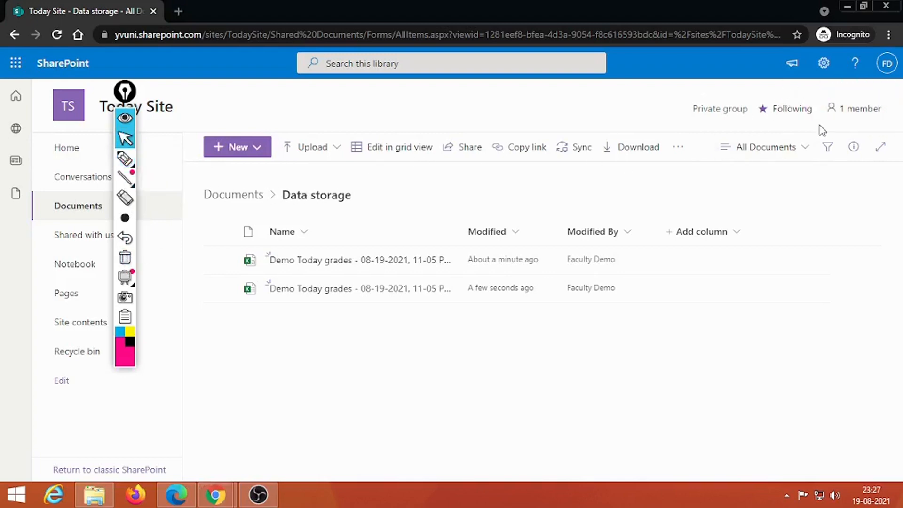
pyautogui.click(856, 108)
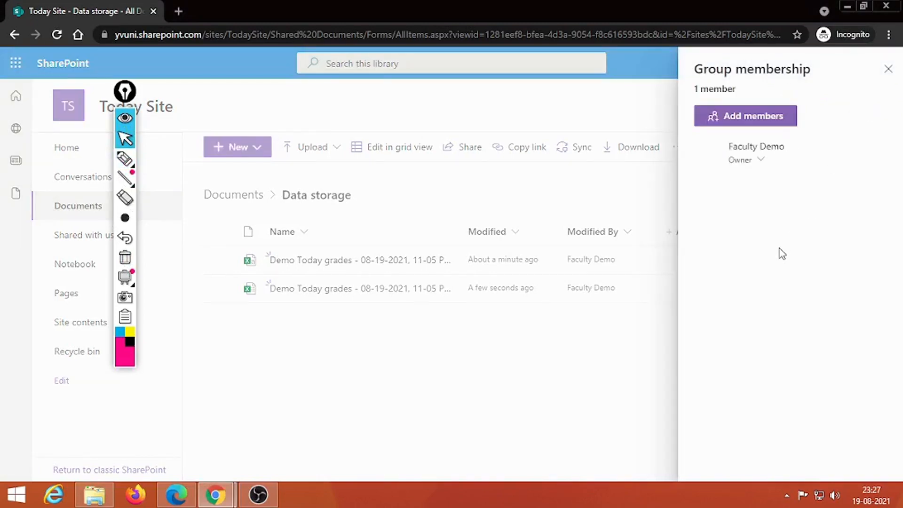
pyautogui.click(746, 116)
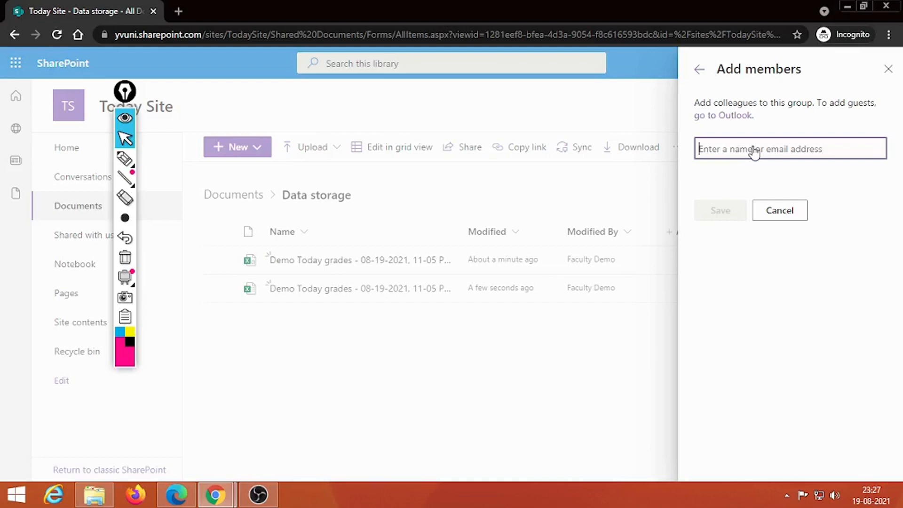
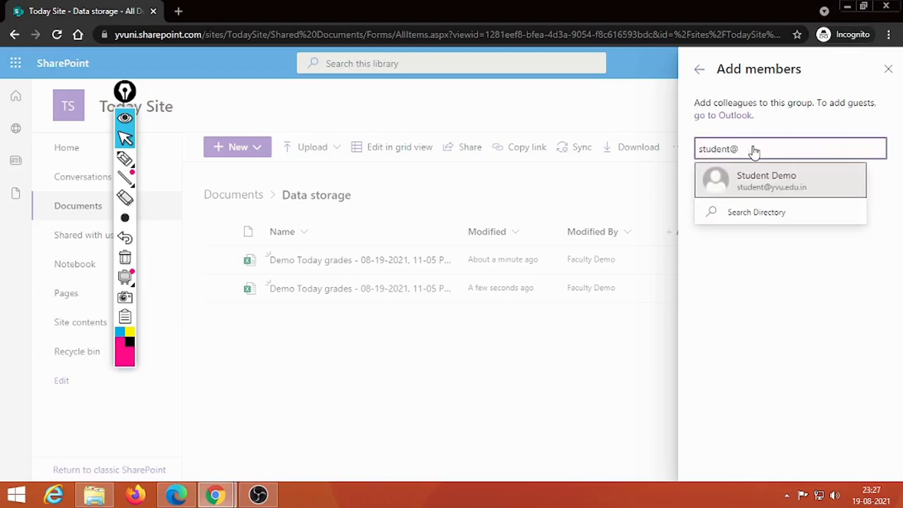
# - Add the demo student to the Today Site group and save
pyautogui.click(781, 172)
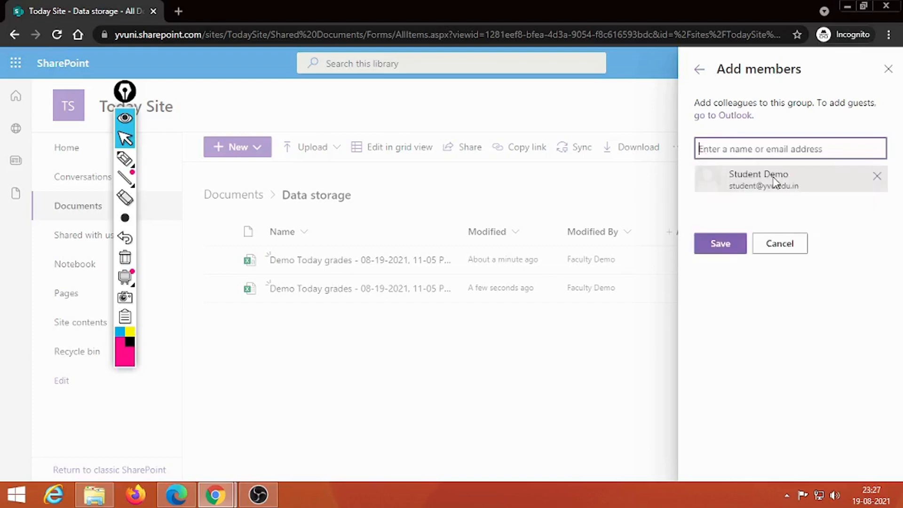
pyautogui.click(721, 244)
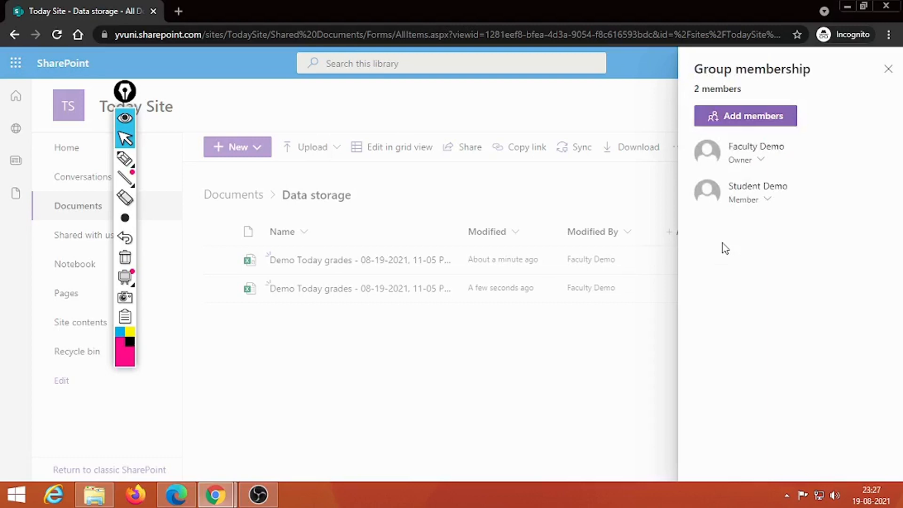
# - Remove the demo student from the group through their role dropdown
pyautogui.click(768, 200)
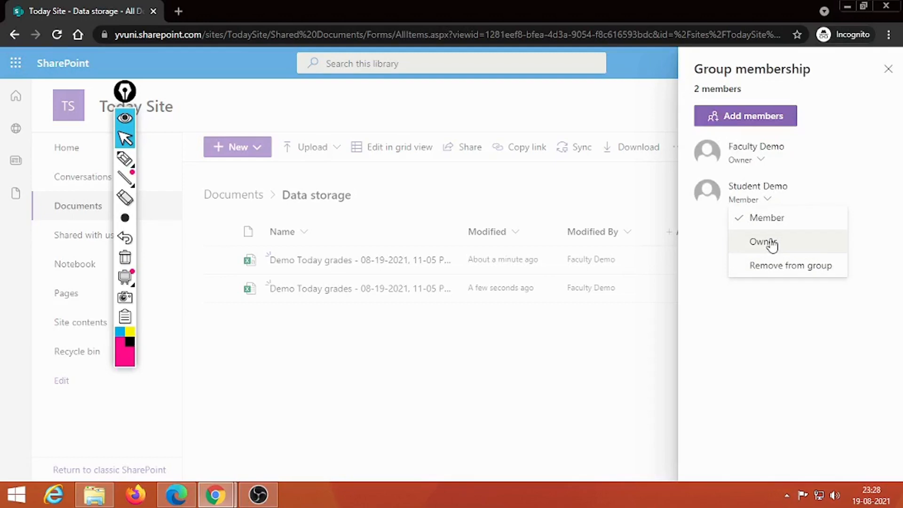
pyautogui.click(794, 185)
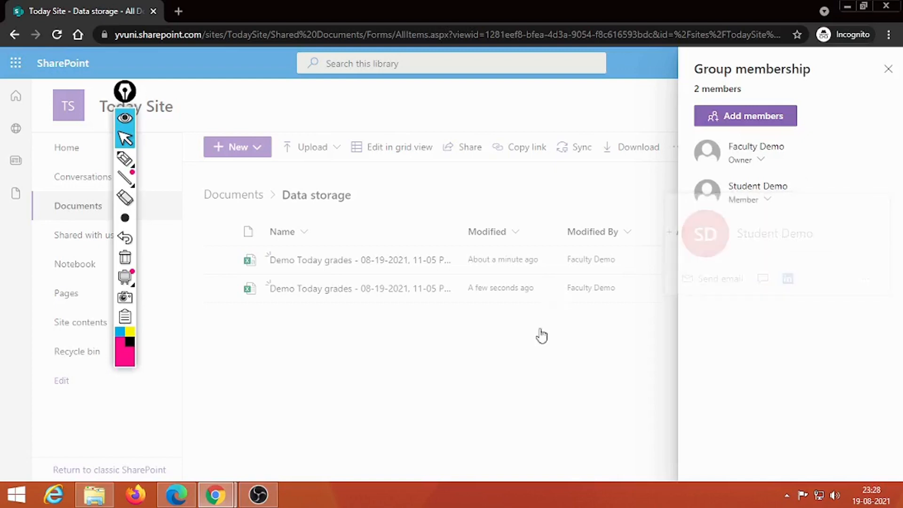
pyautogui.click(768, 200)
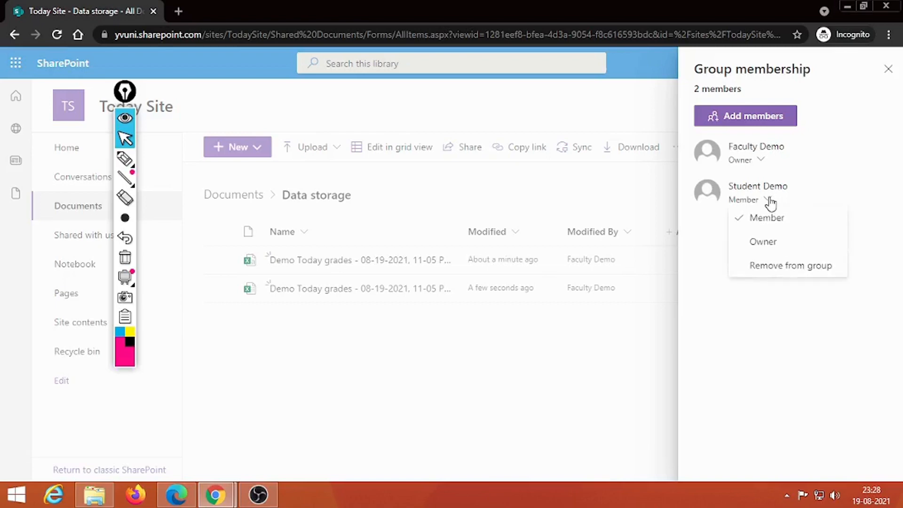
pyautogui.click(781, 268)
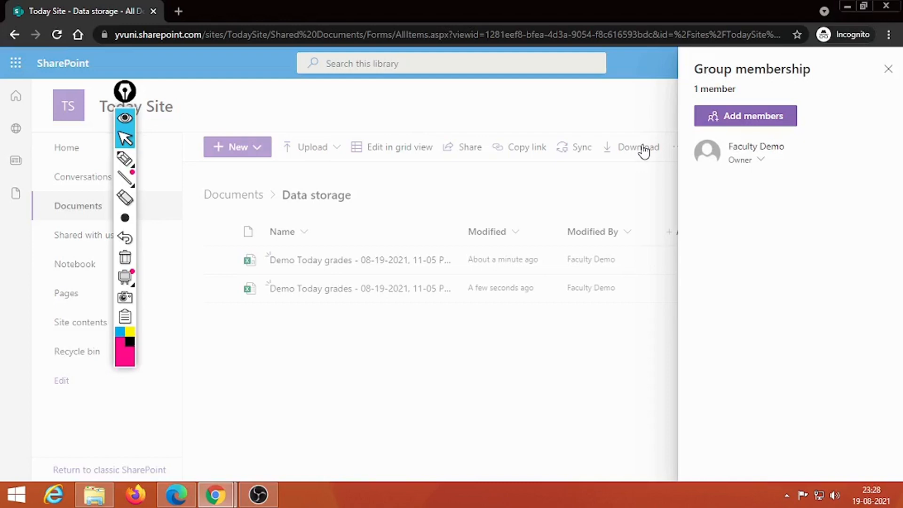
# - Close the Group membership panel and open the site Settings panel
pyautogui.click(888, 69)
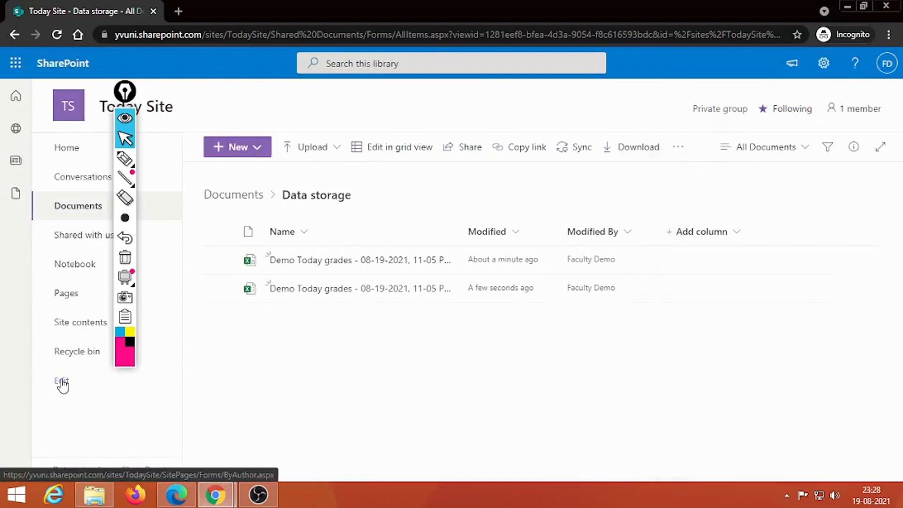
pyautogui.click(820, 66)
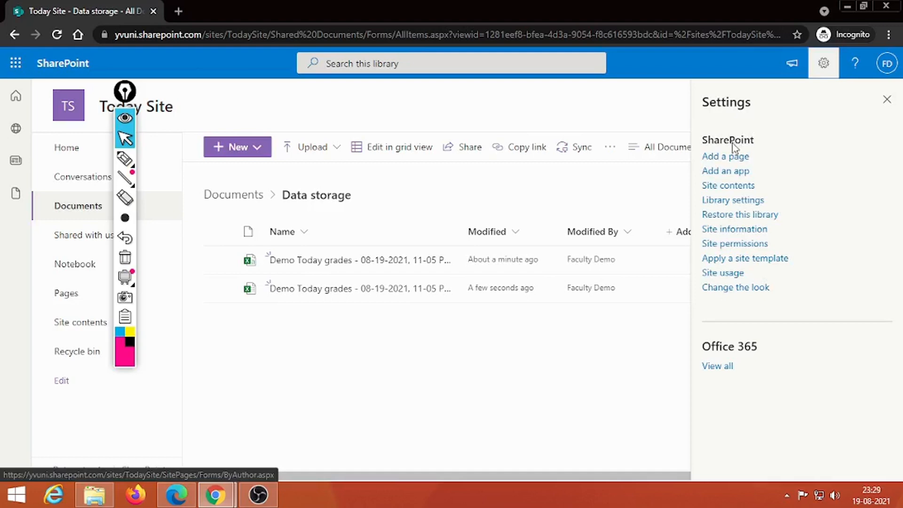